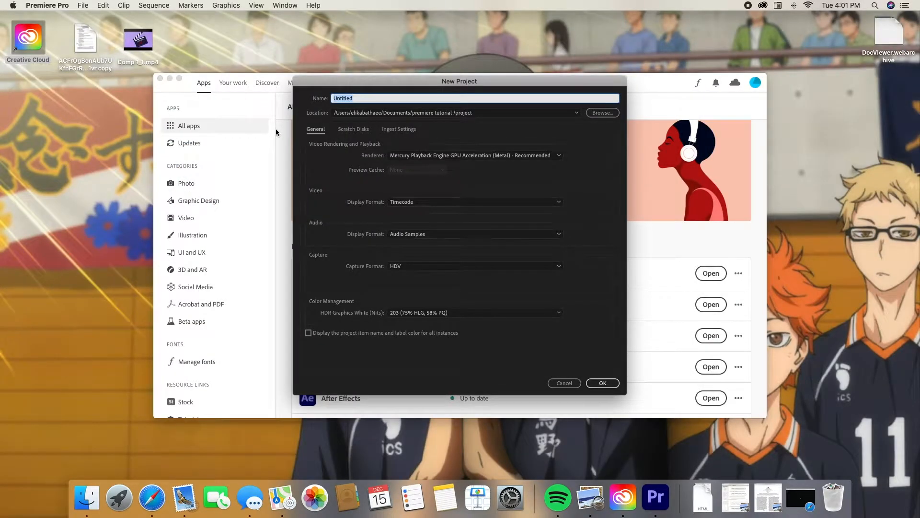
Step: Create a new project named "tutorial video" saved in the project folder inside premiere tutorial
{"action": "type", "text": "tutorial video"}
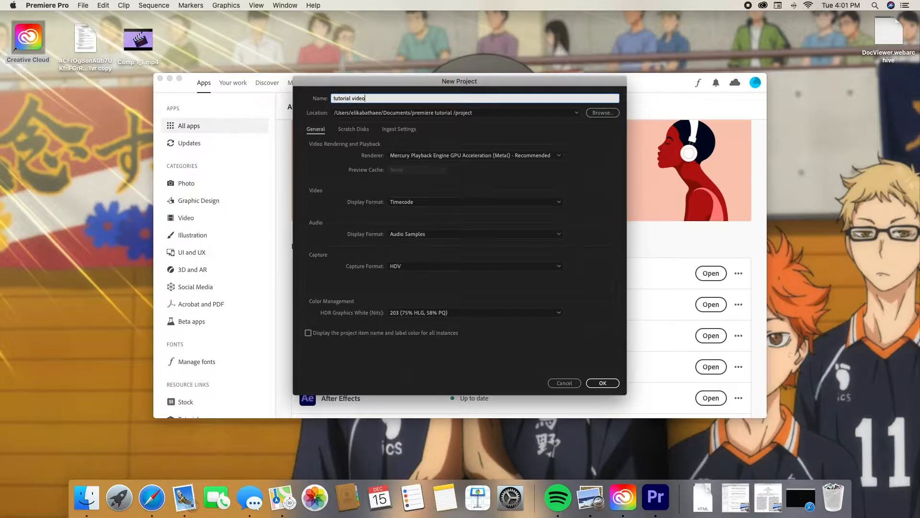
{"action": "left_click", "coordinate": [612, 113]}
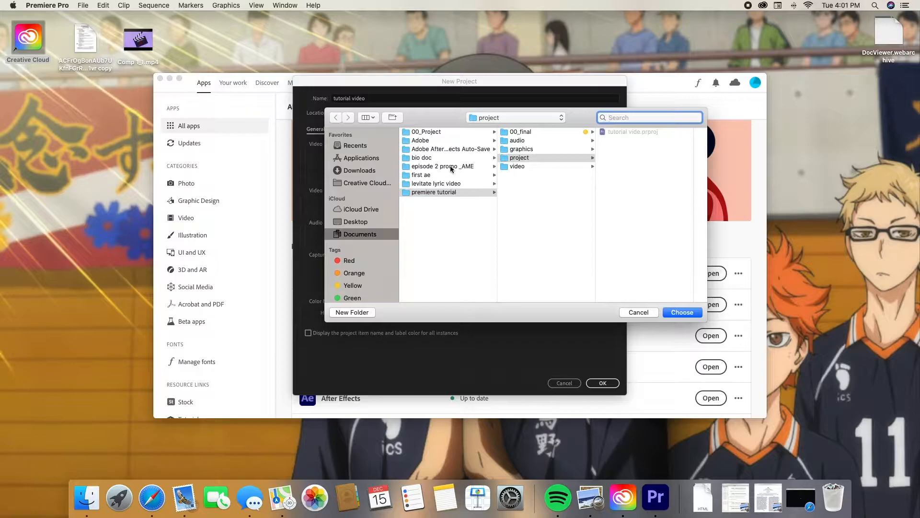
{"action": "left_click", "coordinate": [557, 159]}
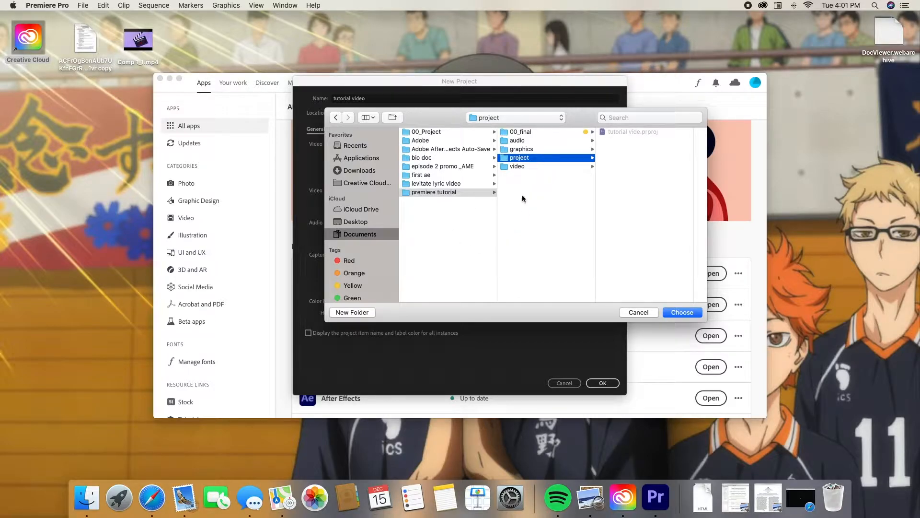
{"action": "left_click", "coordinate": [679, 316]}
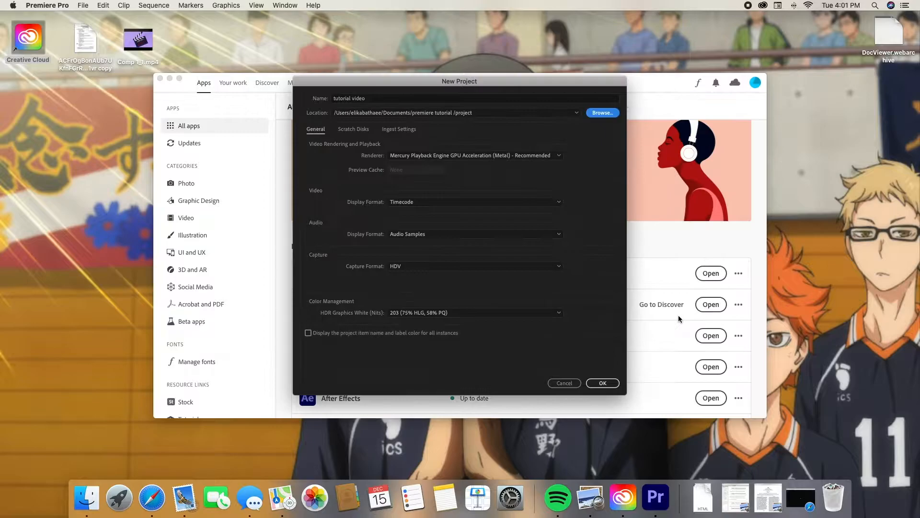
{"action": "left_click", "coordinate": [604, 383]}
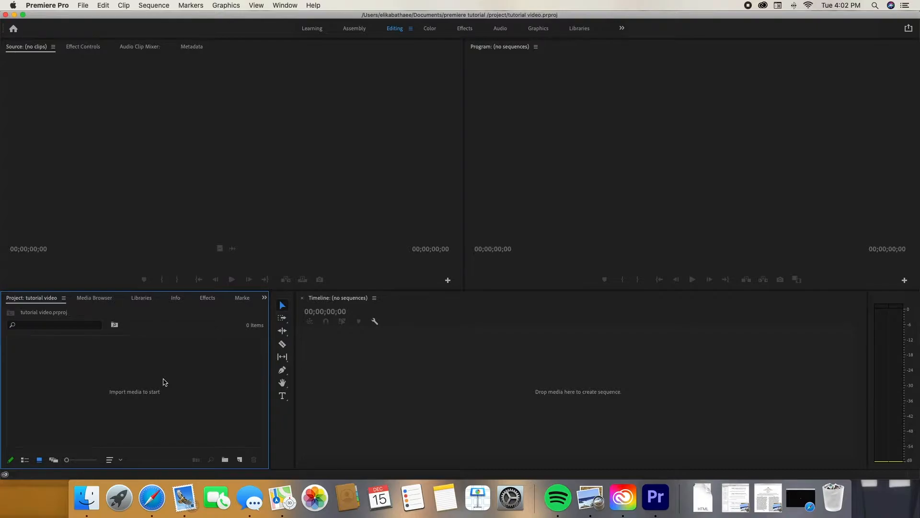
Step: Import the whole video folder from the premiere tutorial folder into the project
{"action": "right_click", "coordinate": [164, 382]}
{"action": "left_click", "coordinate": [184, 370]}
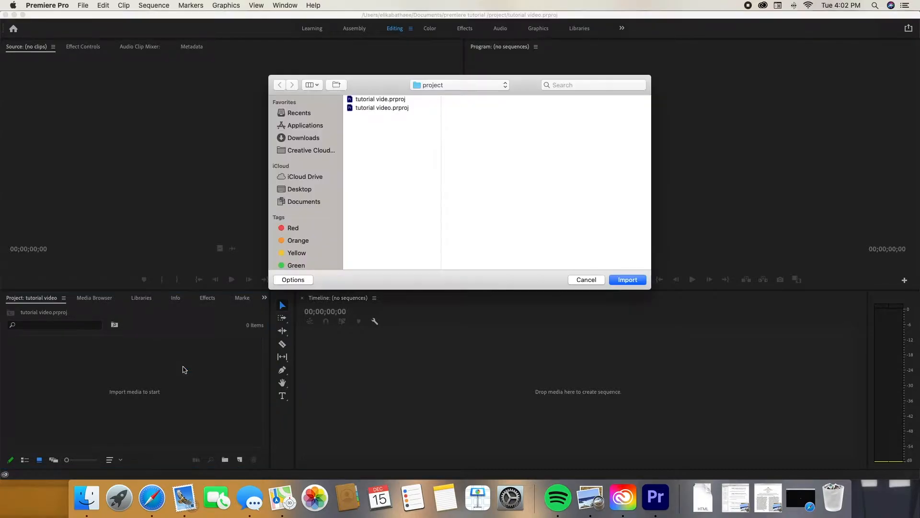
{"action": "left_click", "coordinate": [450, 84]}
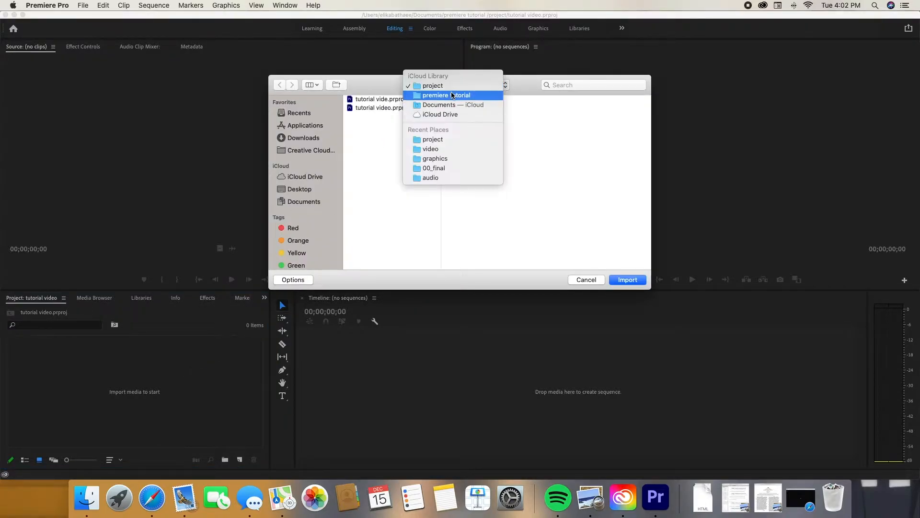
{"action": "left_click", "coordinate": [452, 96]}
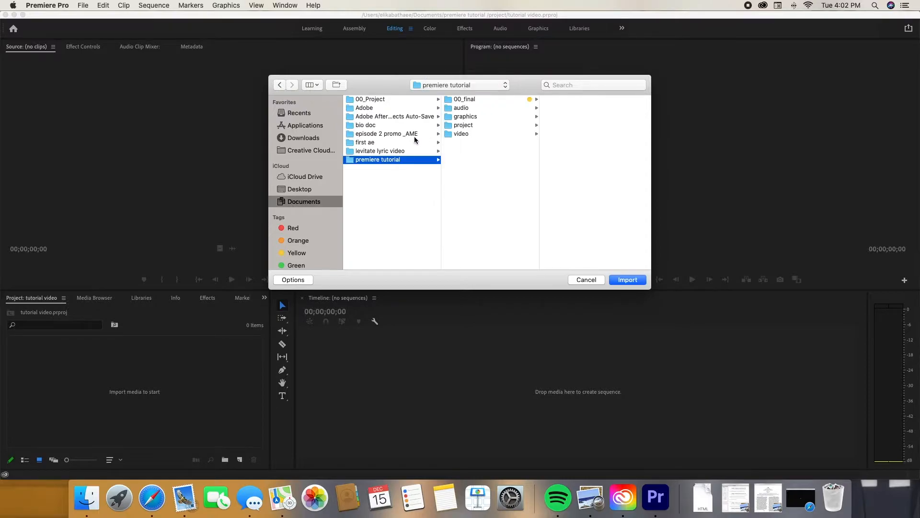
{"action": "left_click", "coordinate": [475, 133]}
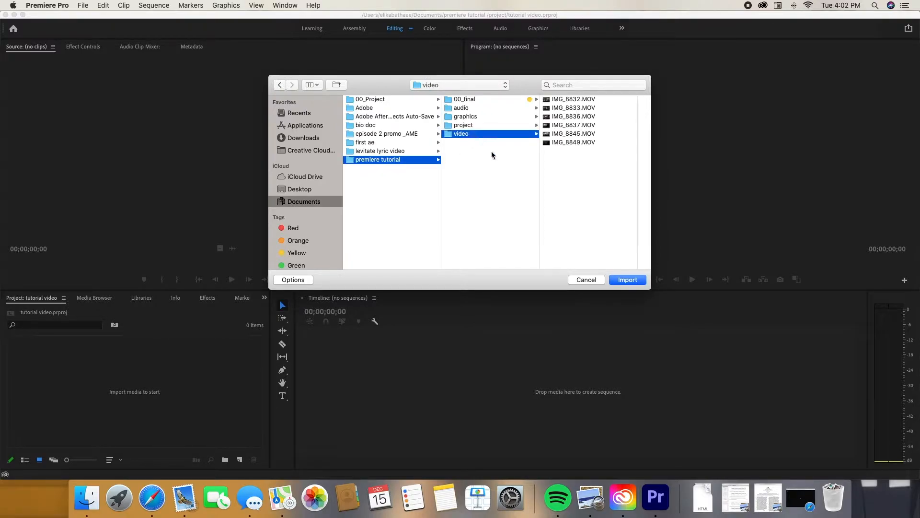
{"action": "left_click", "coordinate": [629, 279]}
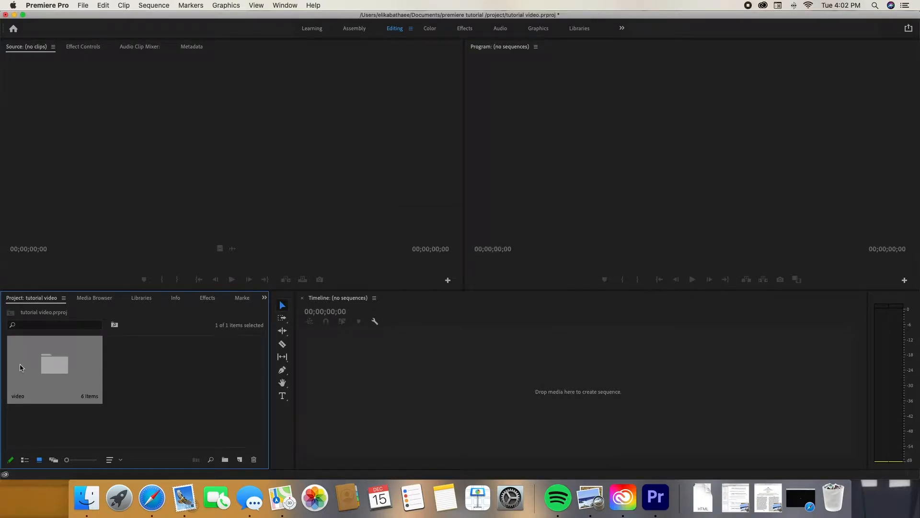
Step: Open the imported video bin and load IMG_8849.MOV into the Source Monitor
{"action": "double_click", "coordinate": [20, 367]}
{"action": "scroll", "coordinate": [263, 444], "scroll_direction": "down", "scroll_amount": 1}
{"action": "scroll", "coordinate": [262, 445], "scroll_direction": "up", "scroll_amount": 1}
{"action": "left_click", "coordinate": [238, 427]}
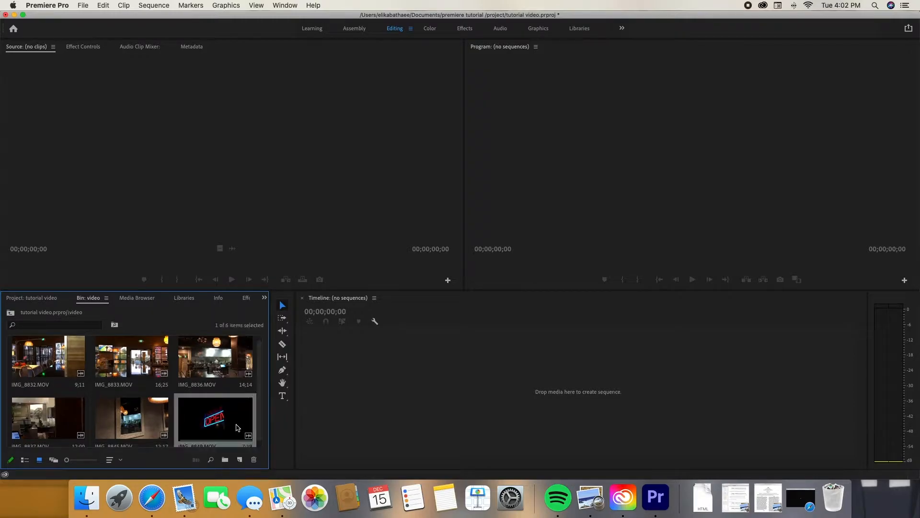
{"action": "double_click", "coordinate": [238, 427]}
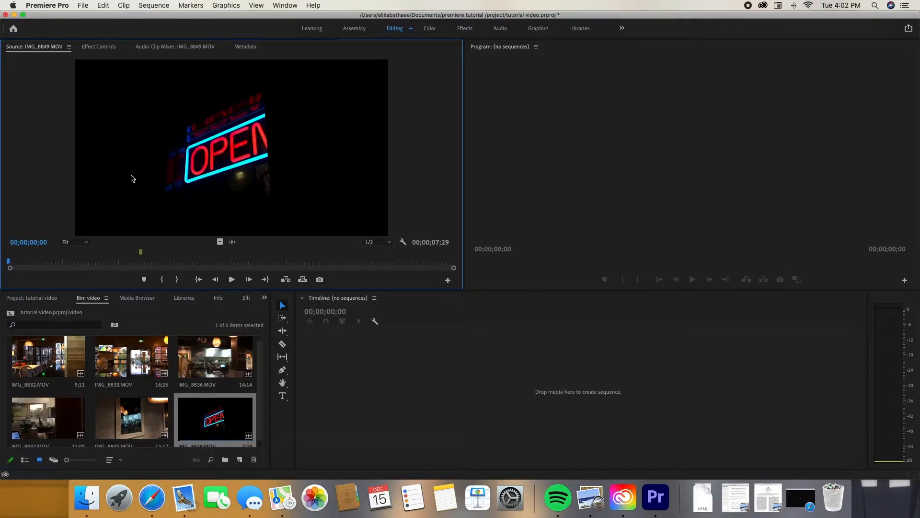
Step: Scrub and play through IMG_8849.MOV in the Source Monitor to review its footage
{"action": "left_click", "coordinate": [141, 263]}
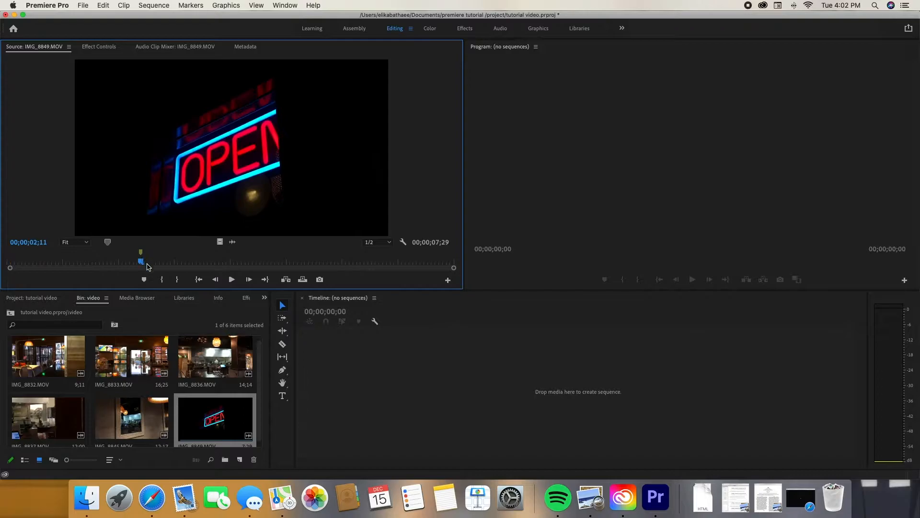
{"action": "left_click_drag", "start_coordinate": [142, 263], "coordinate": [9, 263]}
{"action": "left_click", "coordinate": [234, 281]}
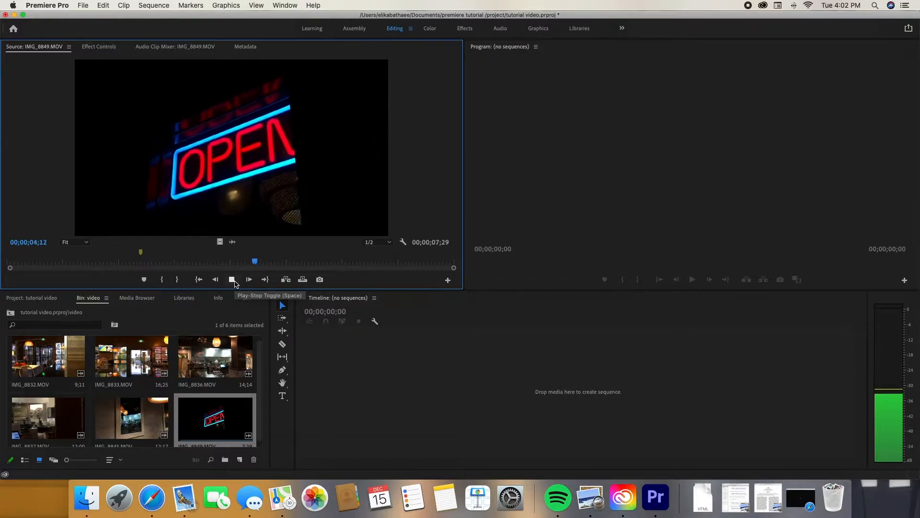
{"action": "left_click", "coordinate": [233, 280]}
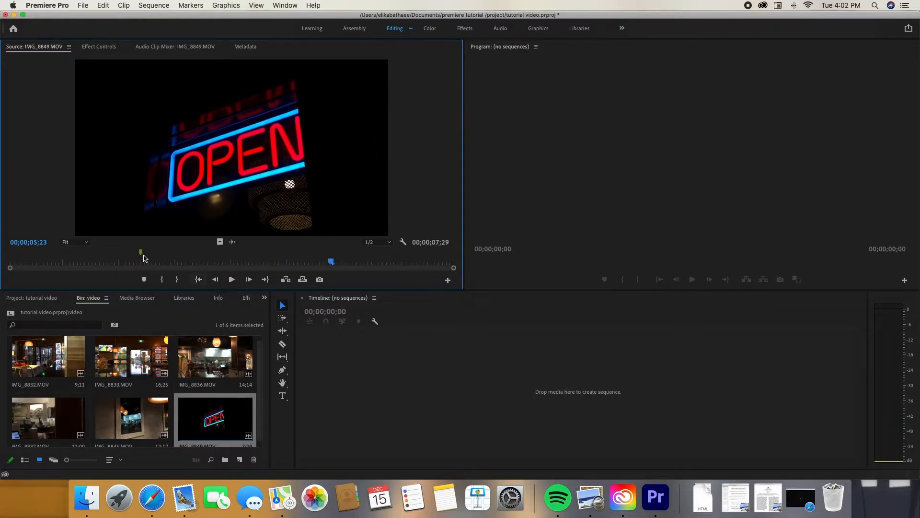
{"action": "left_click", "coordinate": [142, 260]}
{"action": "left_click_drag", "start_coordinate": [142, 261], "coordinate": [442, 285]}
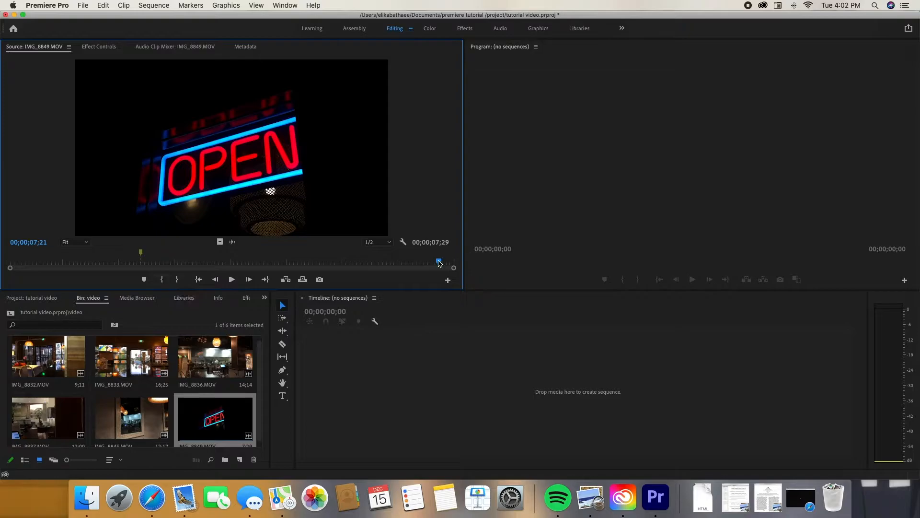
{"action": "left_click_drag", "start_coordinate": [439, 263], "coordinate": [37, 294]}
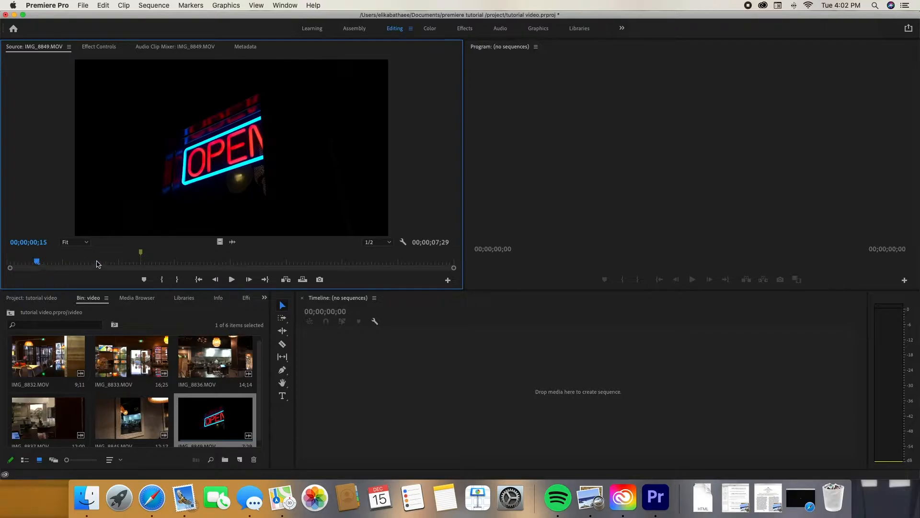
Step: Mark an in point at 00;00;01;16 and an out point at 00;00;07;18 on the source clip IMG_8849.MOV
{"action": "left_click_drag", "start_coordinate": [35, 264], "coordinate": [94, 275]}
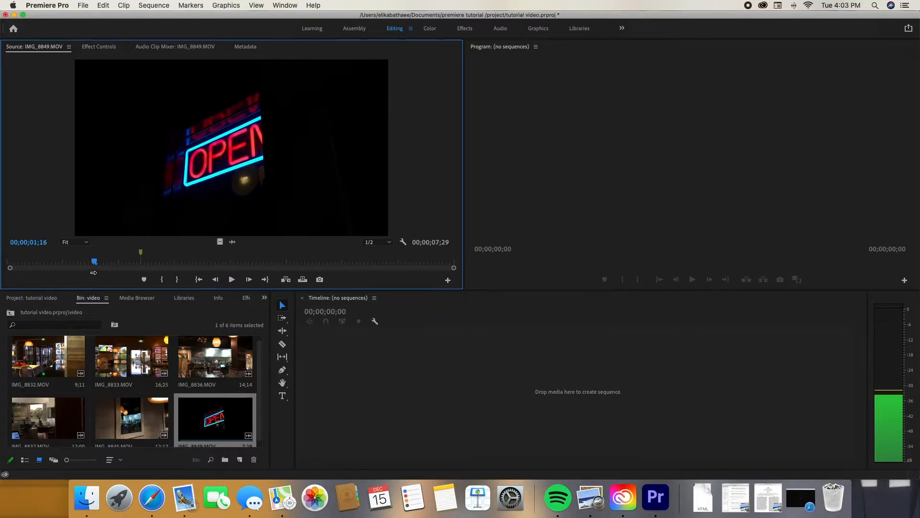
{"action": "key", "text": "i"}
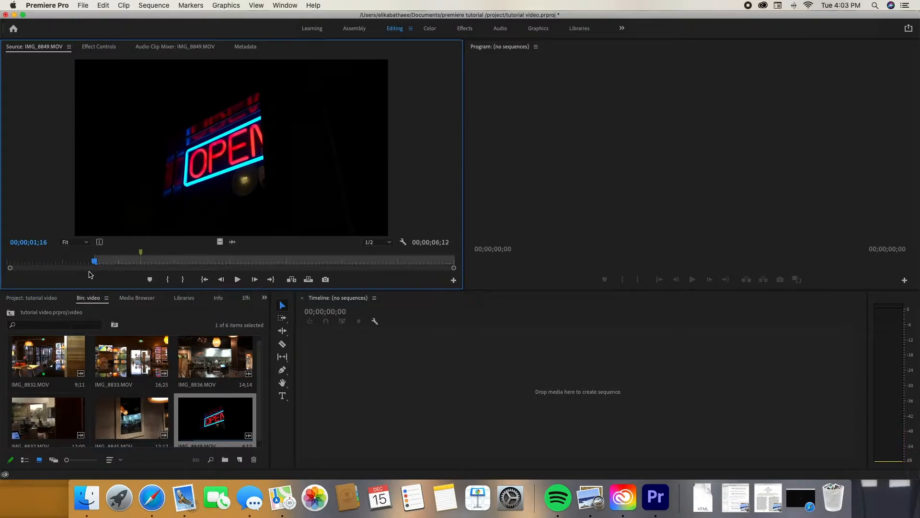
{"action": "left_click_drag", "start_coordinate": [96, 265], "coordinate": [355, 280]}
{"action": "key", "text": "space"}
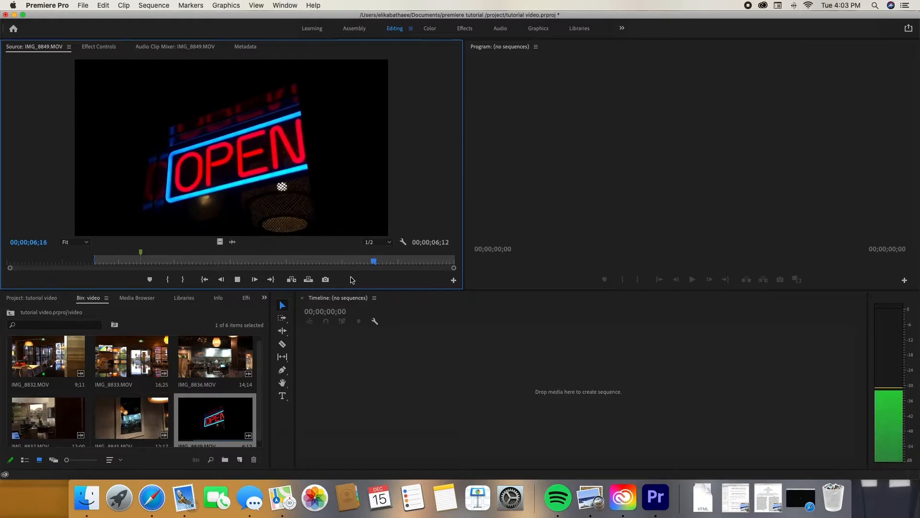
{"action": "key", "text": "space"}
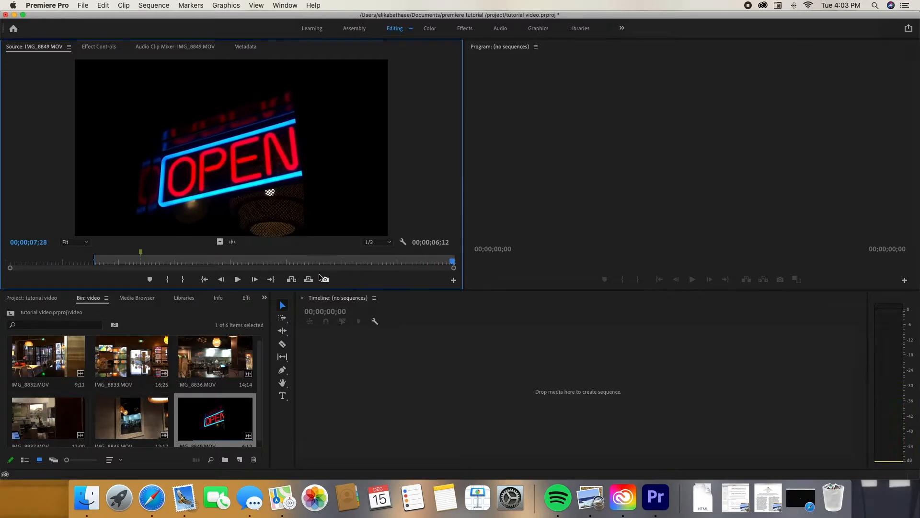
{"action": "left_click", "coordinate": [424, 261]}
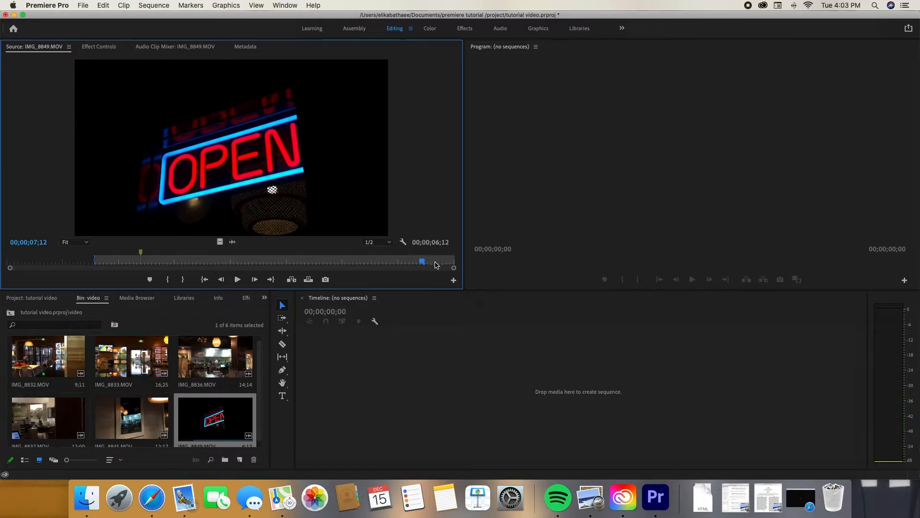
{"action": "left_click", "coordinate": [435, 261]}
{"action": "key", "text": "o"}
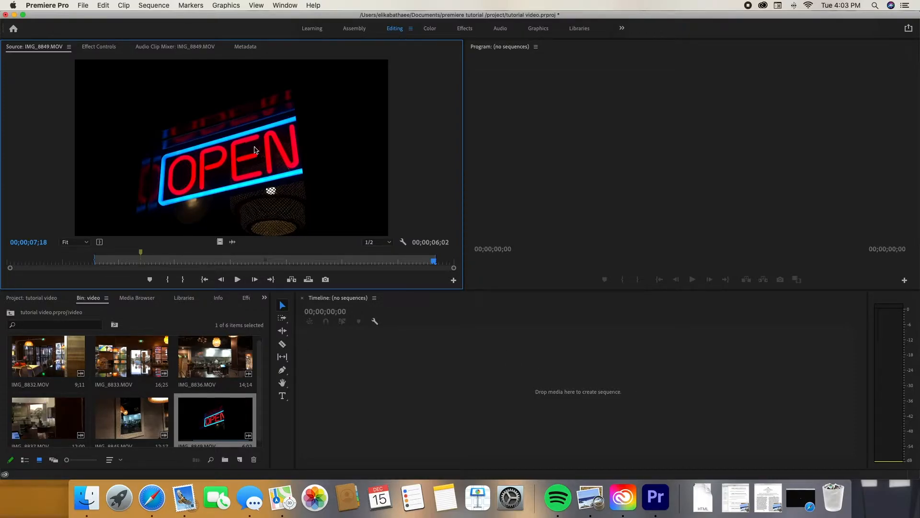
Step: Create a sequence from the marked range of IMG_8849.MOV and move the playhead to 00;00;00;14
{"action": "left_click_drag", "start_coordinate": [300, 192], "coordinate": [385, 419]}
{"action": "left_click_drag", "start_coordinate": [317, 378], "coordinate": [317, 377]}
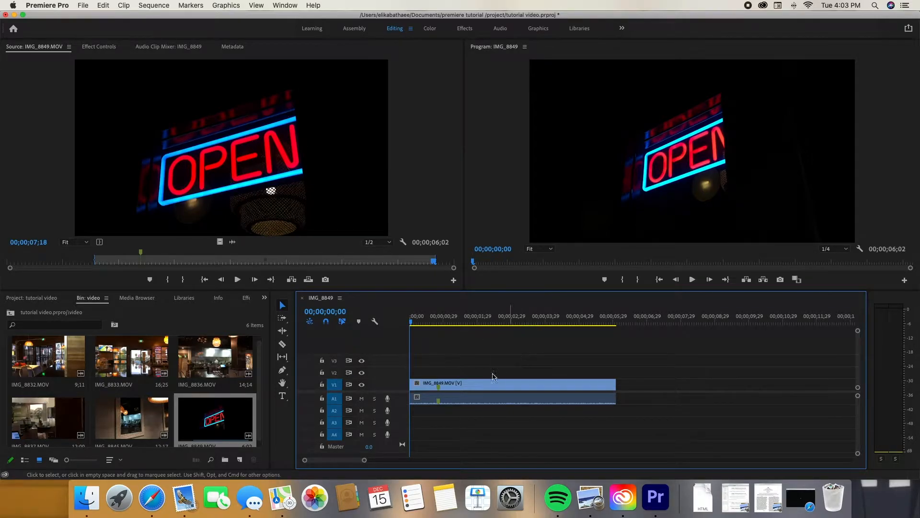
{"action": "left_click", "coordinate": [461, 383]}
{"action": "left_click_drag", "start_coordinate": [413, 321], "coordinate": [430, 331]}
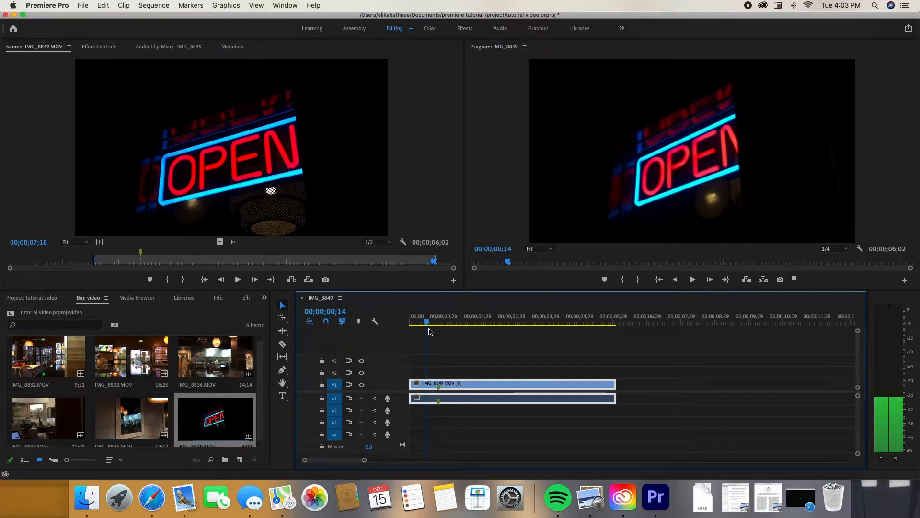
Step: Unlink the video and audio of the IMG_8849.MOV clip in the timeline and select each part separately
{"action": "right_click", "coordinate": [494, 389]}
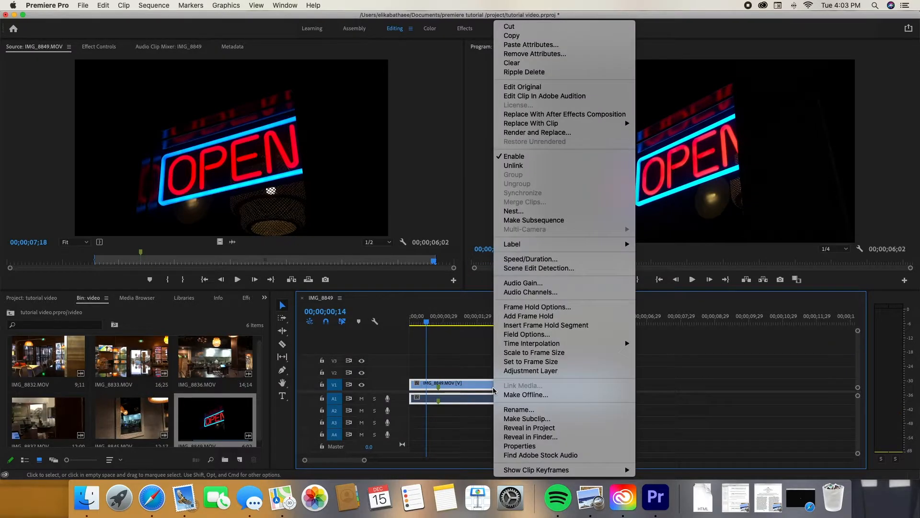
{"action": "left_click", "coordinate": [514, 165]}
{"action": "left_click", "coordinate": [498, 357]}
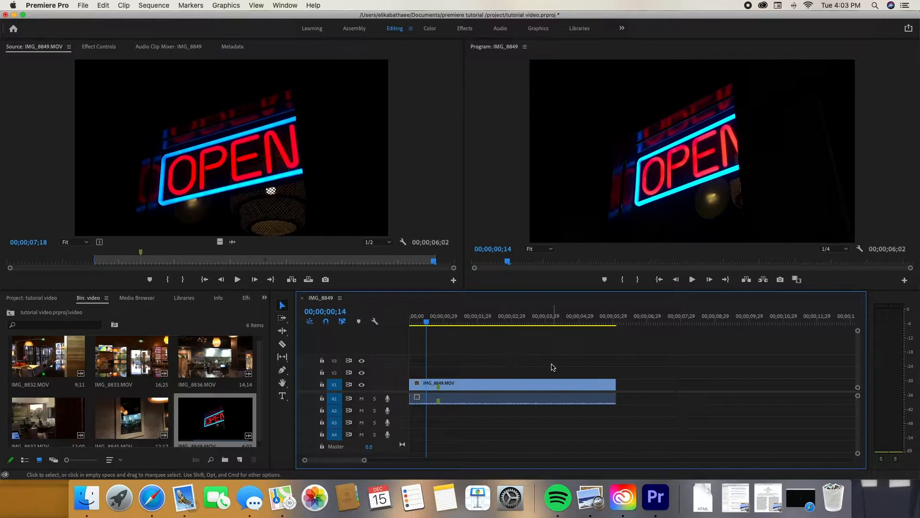
{"action": "left_click", "coordinate": [458, 402]}
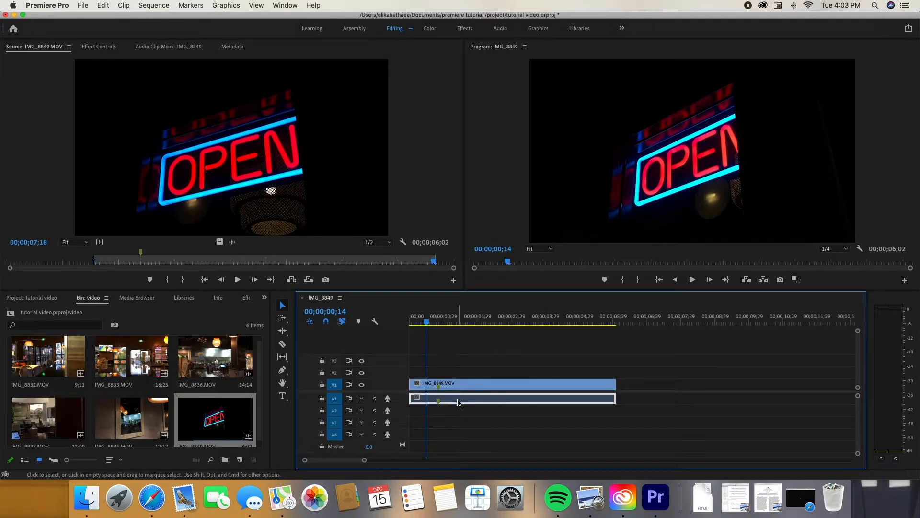
{"action": "left_click", "coordinate": [470, 389]}
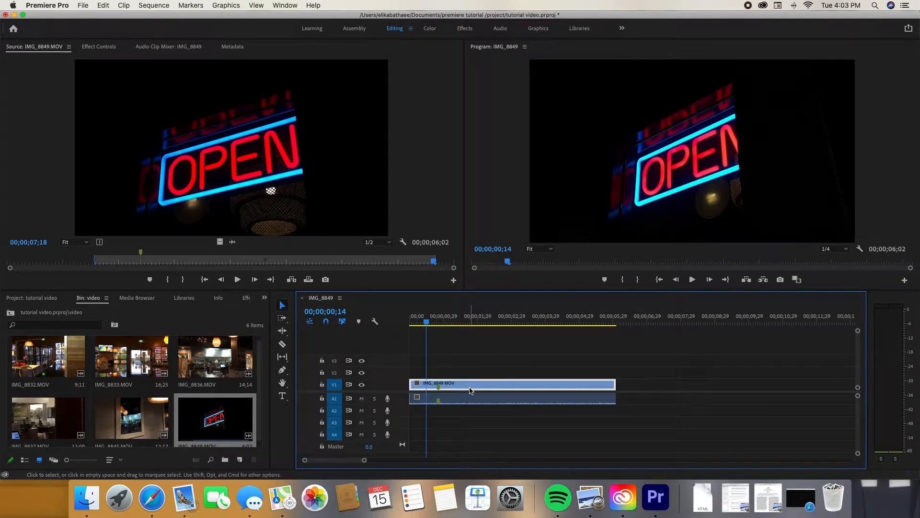
Step: Delete the clip's audio and video from the timeline and place only the source clip's video at the start of V1
{"action": "left_click", "coordinate": [467, 401]}
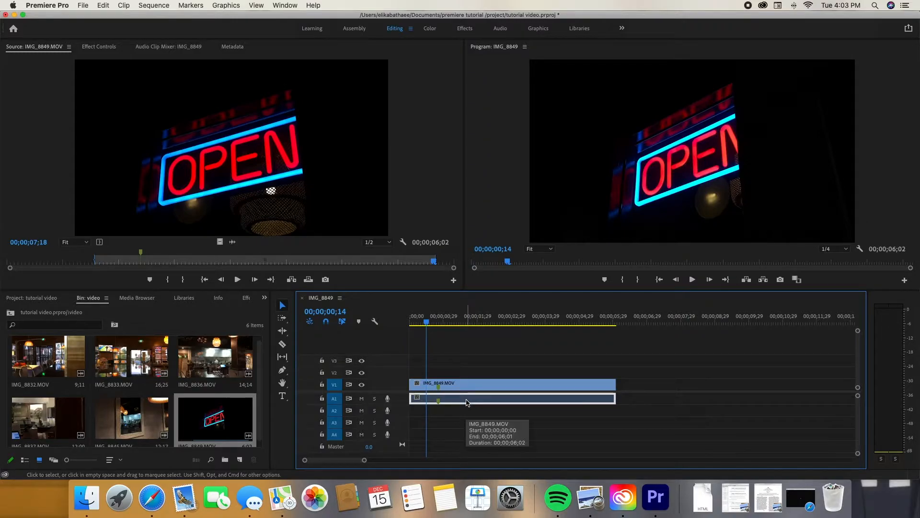
{"action": "key", "text": "Delete"}
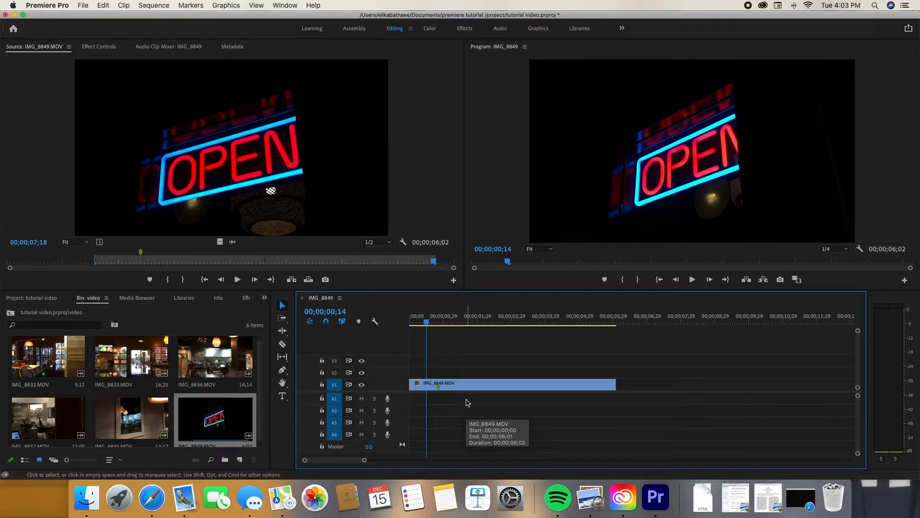
{"action": "left_click", "coordinate": [472, 390]}
{"action": "key", "text": "Delete"}
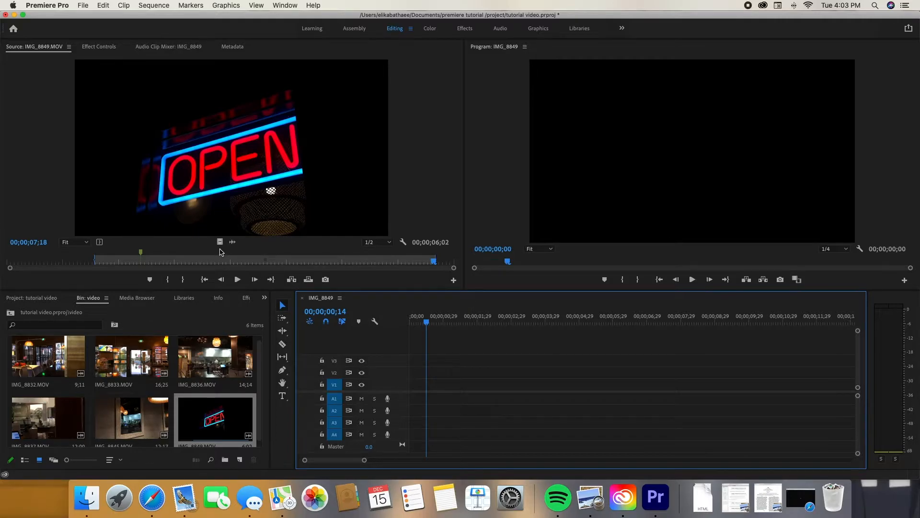
{"action": "left_click_drag", "start_coordinate": [218, 243], "coordinate": [408, 386]}
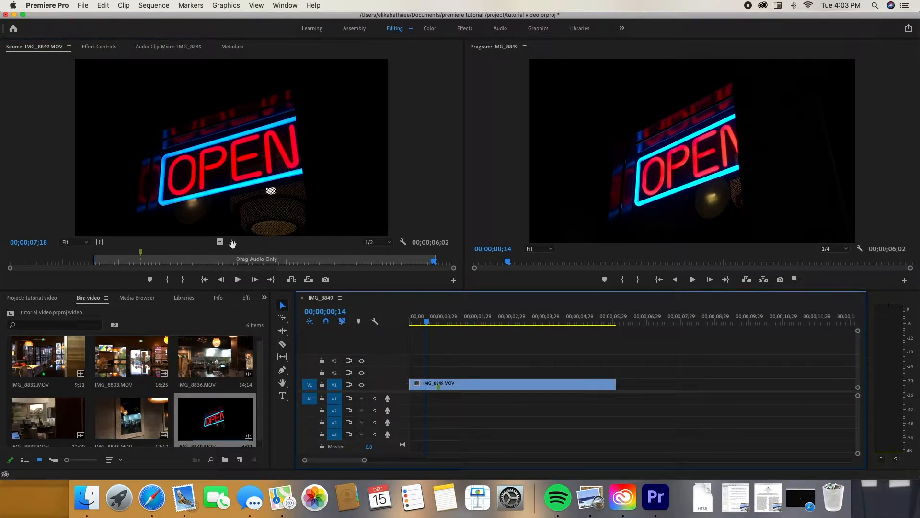
Step: Place only the source clip's audio on A1 directly after the end of the video, and delete it again
{"action": "left_click_drag", "start_coordinate": [233, 243], "coordinate": [621, 399]}
{"action": "left_click", "coordinate": [711, 397]}
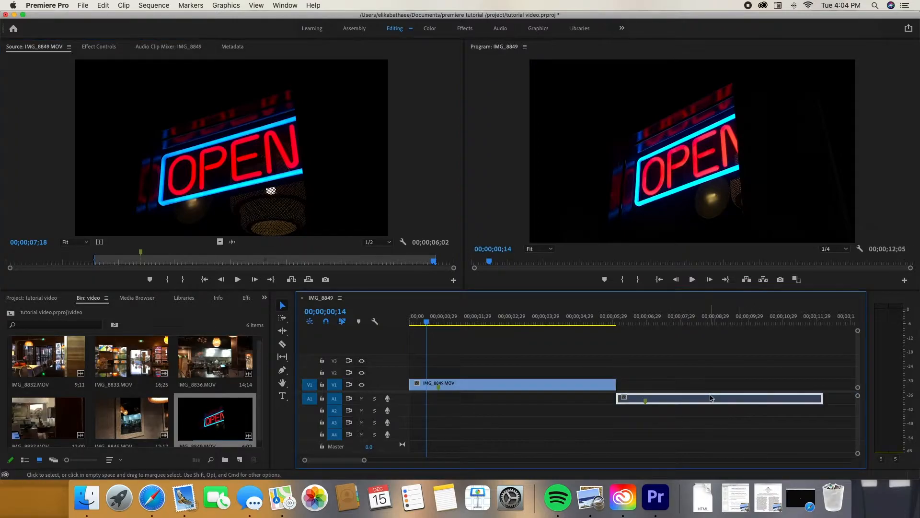
{"action": "key", "text": "Delete"}
Step: Place only the source clip's audio on A1, starting about 4 seconds into the sequence
{"action": "left_click", "coordinate": [243, 246]}
{"action": "left_click_drag", "start_coordinate": [244, 247], "coordinate": [551, 402]}
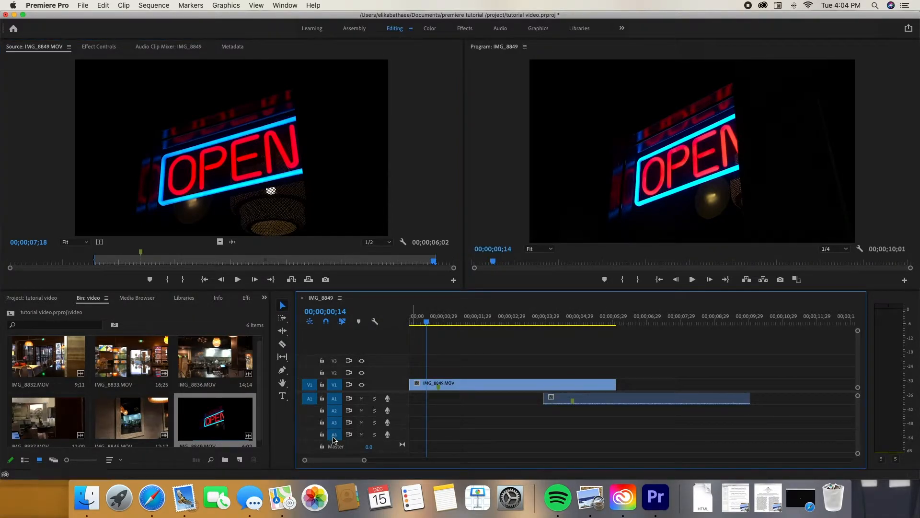
Step: Delete the audio clip from A1 and play the remaining video from the start of the sequence
{"action": "left_click", "coordinate": [622, 403]}
{"action": "key", "text": "Delete"}
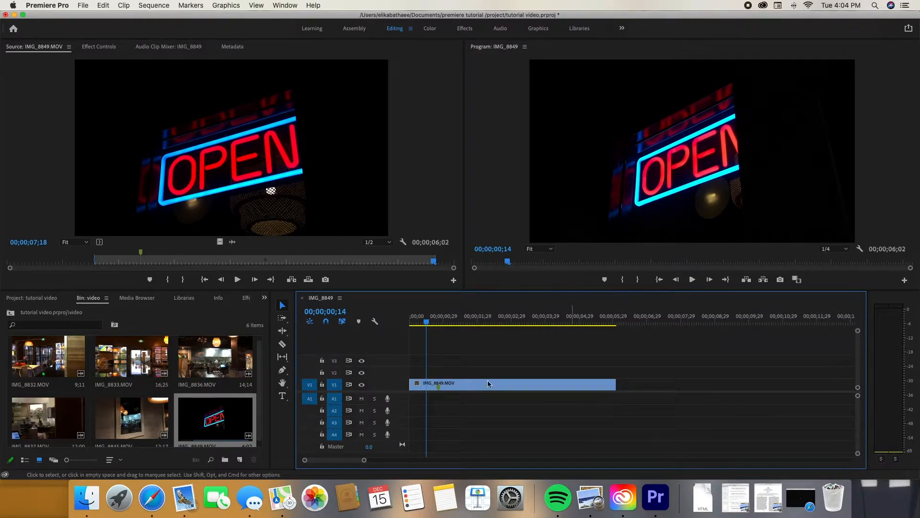
{"action": "left_click_drag", "start_coordinate": [430, 325], "coordinate": [388, 333]}
{"action": "key", "text": "space"}
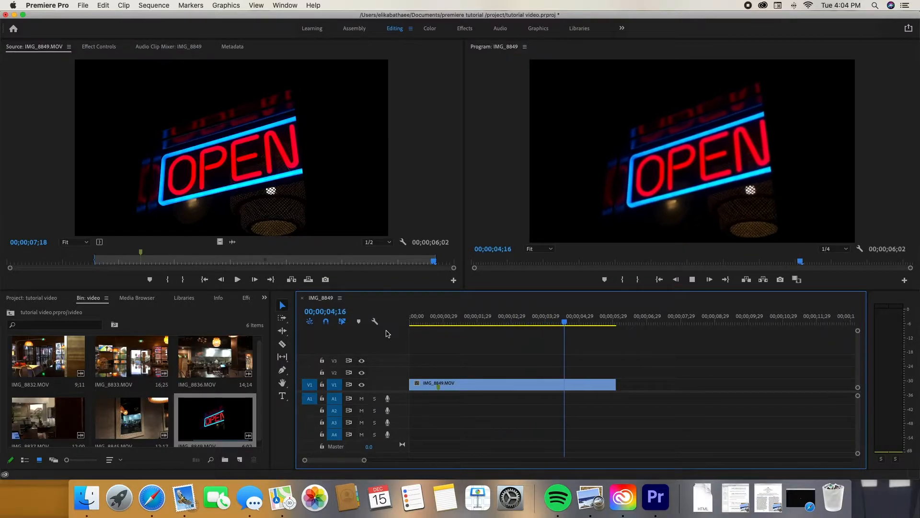
{"action": "key", "text": "space"}
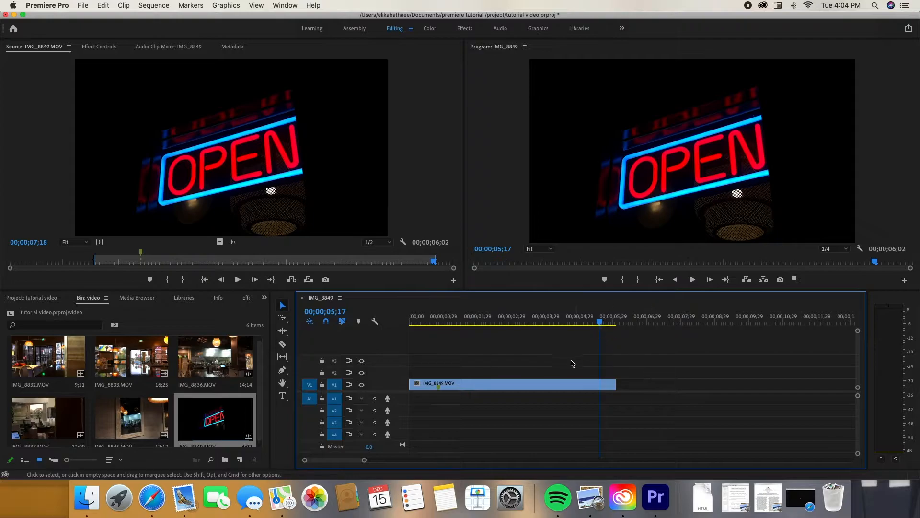
{"action": "left_click_drag", "start_coordinate": [599, 321], "coordinate": [449, 321]}
{"action": "key", "text": "space"}
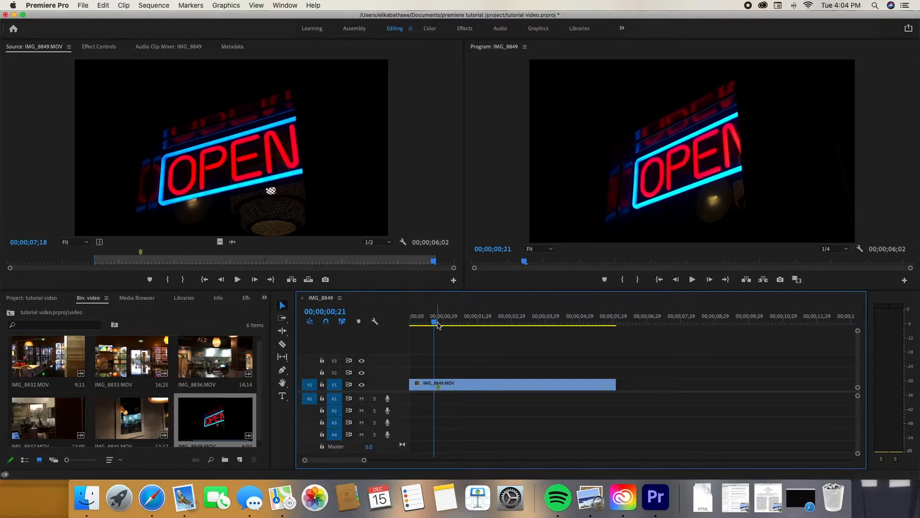
Step: Trim a few frames off the start of the V1 clip and delete the gap left before it
{"action": "left_click_drag", "start_coordinate": [435, 324], "coordinate": [416, 349]}
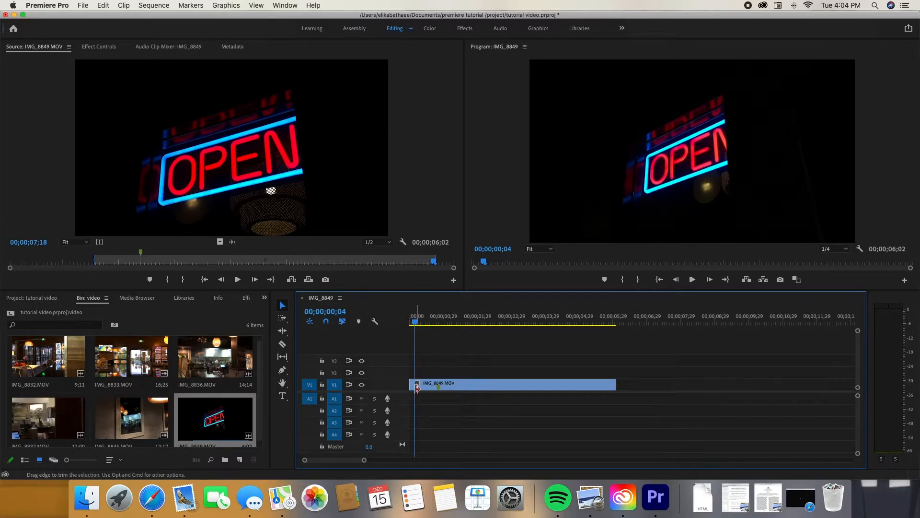
{"action": "left_click_drag", "start_coordinate": [413, 386], "coordinate": [419, 387]}
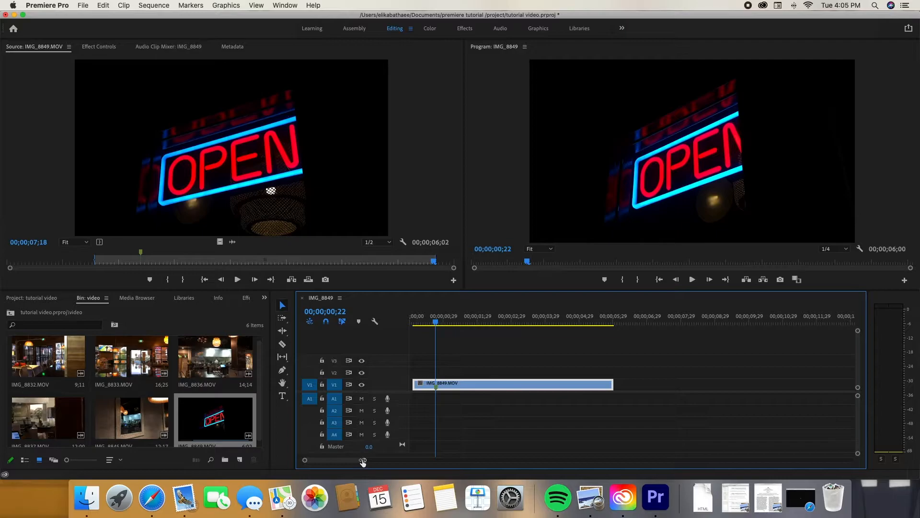
{"action": "left_click_drag", "start_coordinate": [363, 461], "coordinate": [346, 461]}
{"action": "left_click", "coordinate": [414, 388]}
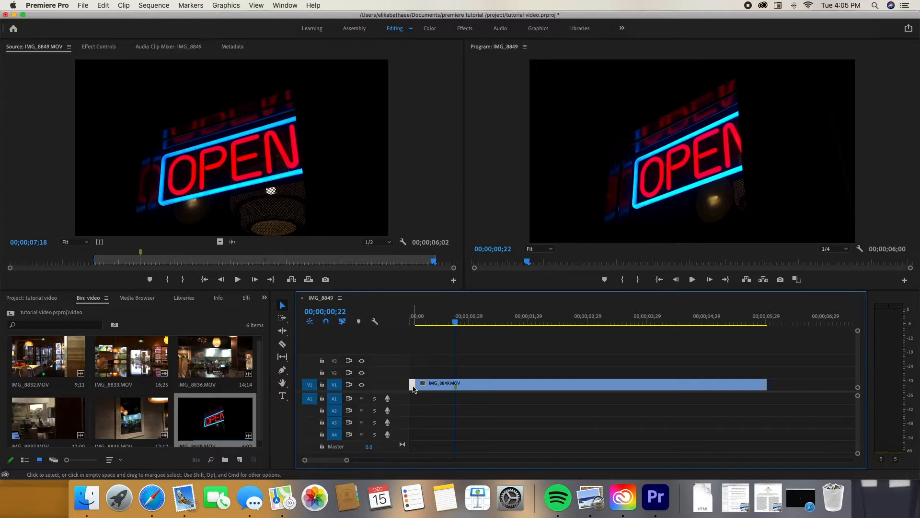
{"action": "key", "text": "BackSpace"}
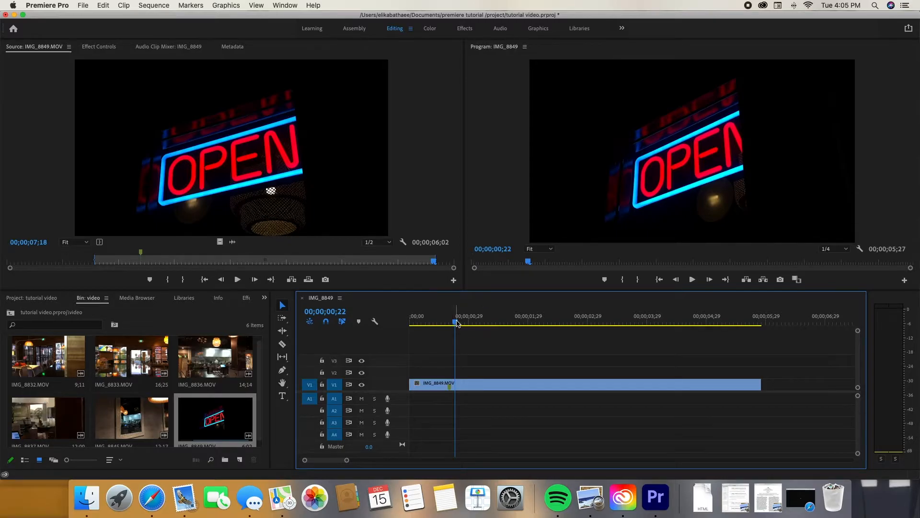
Step: Play the trimmed clip from its beginning and scrub through its opening second to examine the camera movement
{"action": "mouse_move", "coordinate": [456, 324]}
{"action": "left_mouse_down"}
{"action": "mouse_move", "coordinate": [390, 340]}
{"action": "mouse_move", "coordinate": [447, 339]}
{"action": "left_mouse_up"}
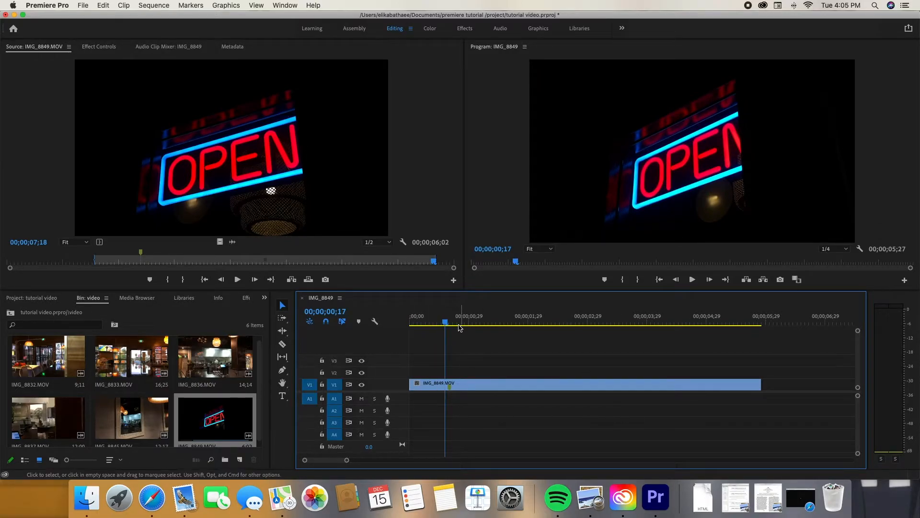
{"action": "left_click_drag", "start_coordinate": [445, 322], "coordinate": [389, 331]}
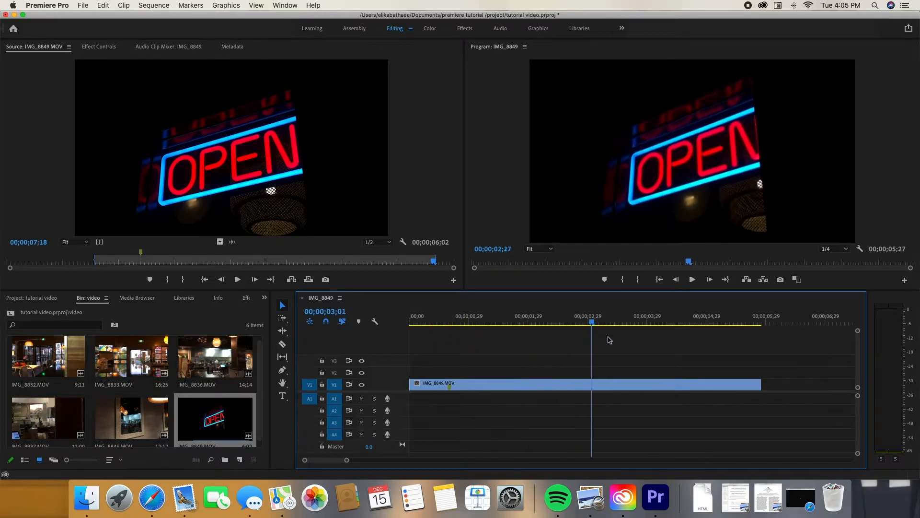
{"action": "key", "text": "space"}
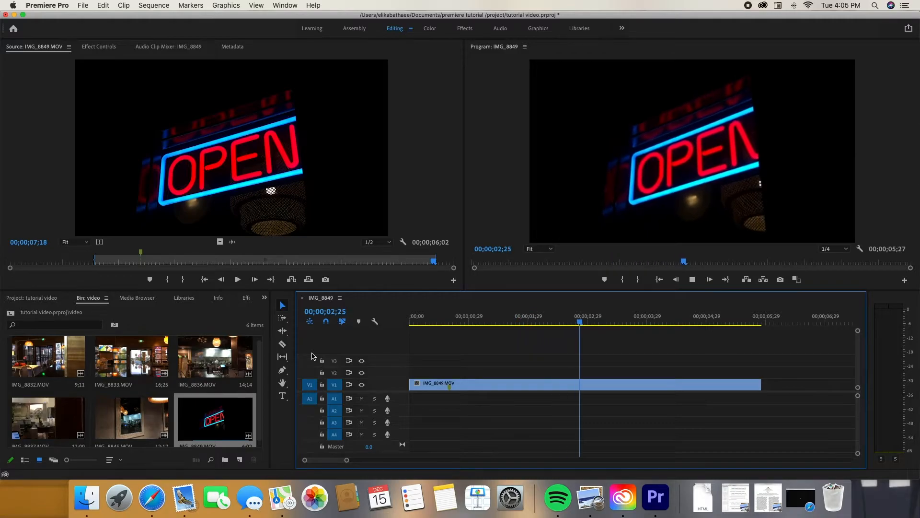
{"action": "key", "text": "space"}
{"action": "left_click_drag", "start_coordinate": [705, 322], "coordinate": [341, 372]}
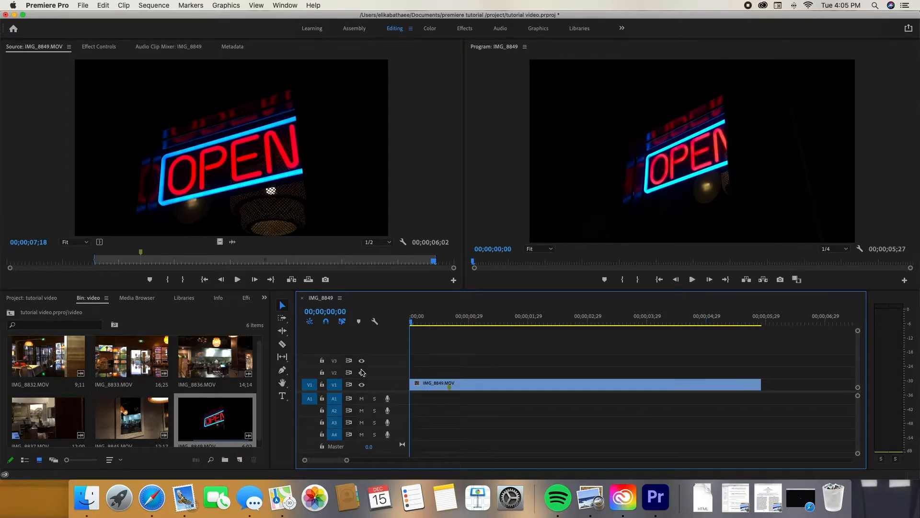
{"action": "key", "text": "space"}
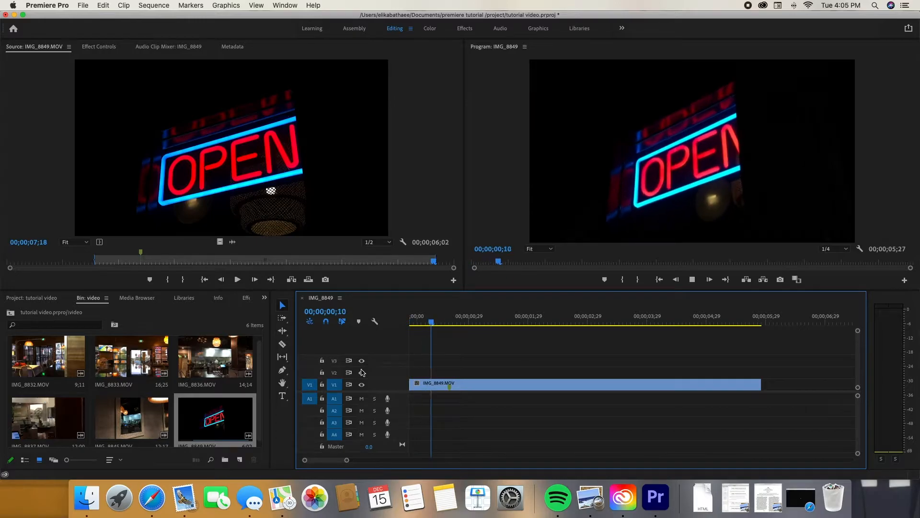
{"action": "key", "text": "Home"}
{"action": "left_click_drag", "start_coordinate": [411, 336], "coordinate": [349, 344]}
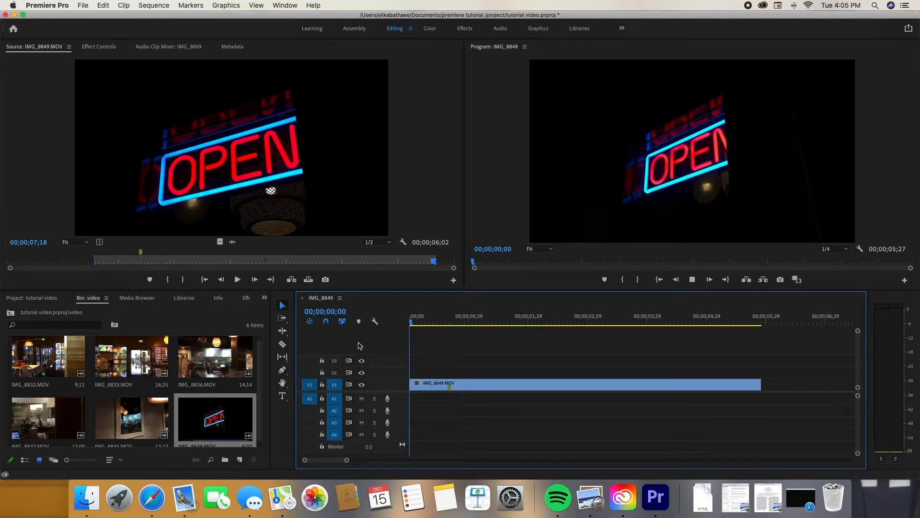
{"action": "key", "text": "space"}
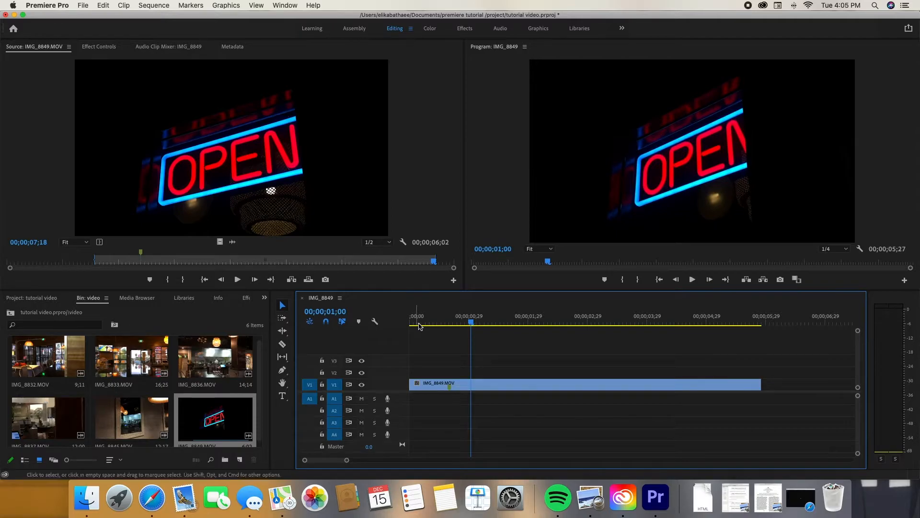
{"action": "left_click_drag", "start_coordinate": [462, 327], "coordinate": [415, 331]}
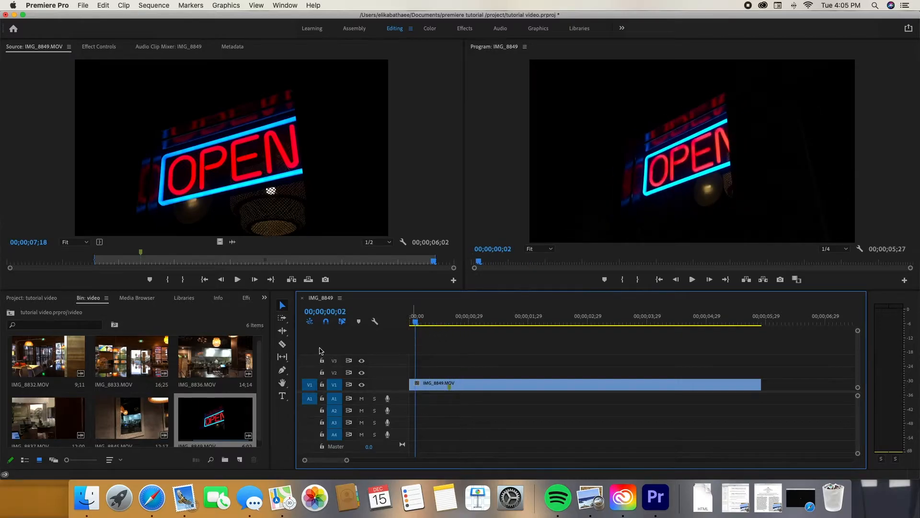
Step: Split the V1 clip with the Razor tool at its marker, about 19 frames into the sequence
{"action": "left_click", "coordinate": [284, 344]}
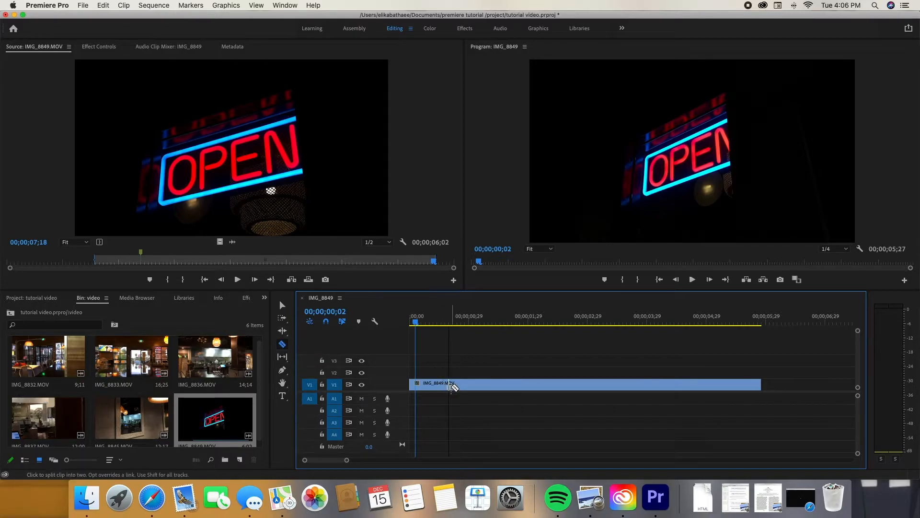
{"action": "left_click", "coordinate": [451, 386]}
{"action": "left_click", "coordinate": [280, 304]}
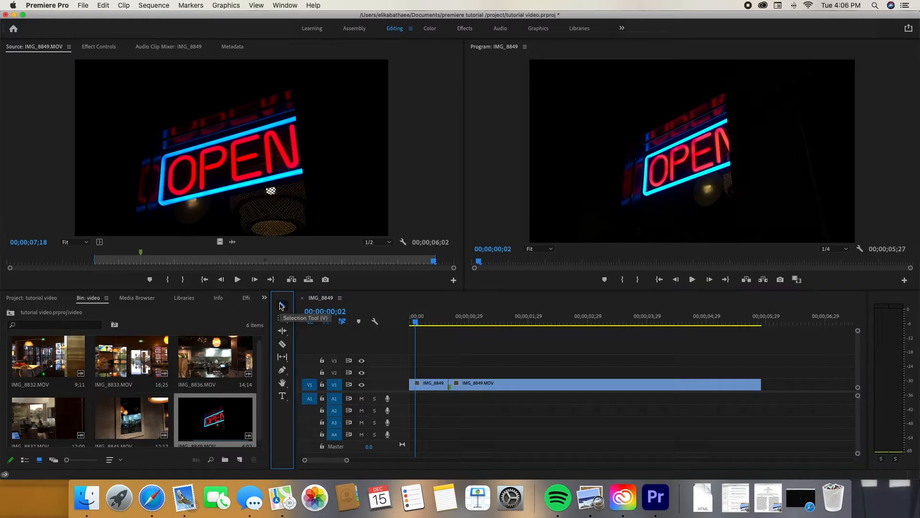
Step: Split the longer second segment on V1 at five more points with the Razor tool
{"action": "left_click", "coordinate": [282, 344]}
{"action": "left_click", "coordinate": [516, 384]}
{"action": "left_click", "coordinate": [545, 384]}
{"action": "left_click", "coordinate": [593, 384]}
{"action": "left_click", "coordinate": [648, 384]}
{"action": "left_click", "coordinate": [684, 385]}
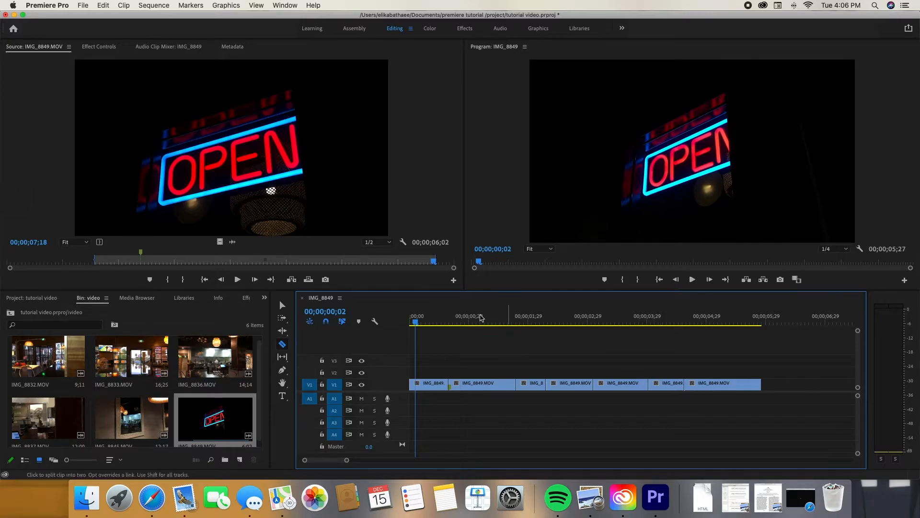
Step: Return to the Selection tool and undo the five extra cuts, keeping only the split at the marker
{"action": "left_click", "coordinate": [281, 305]}
{"action": "key", "text": "super+z"}
{"action": "key", "text": "super+z"}
{"action": "key", "text": "super+z"}
{"action": "key", "text": "super+z"}
{"action": "key", "text": "super+z"}
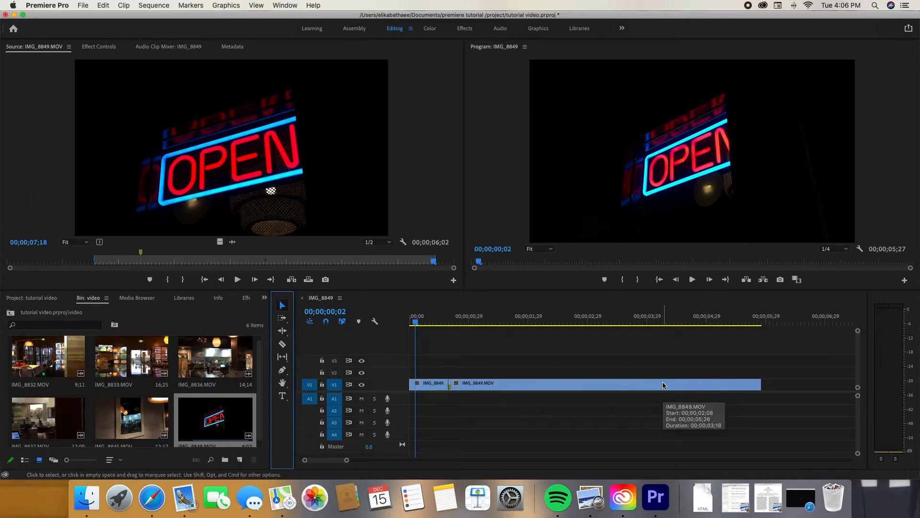
Step: Set the speed of the short first segment on V1 to 125%
{"action": "mouse_move", "coordinate": [418, 325]}
{"action": "left_mouse_down"}
{"action": "mouse_move", "coordinate": [472, 331]}
{"action": "mouse_move", "coordinate": [430, 329]}
{"action": "left_mouse_up"}
{"action": "right_click", "coordinate": [437, 389]}
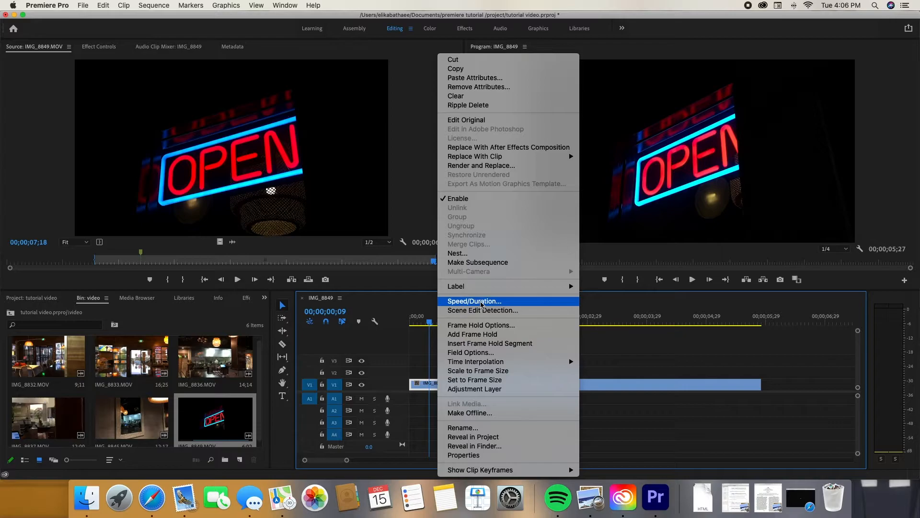
{"action": "left_click", "coordinate": [655, 435]}
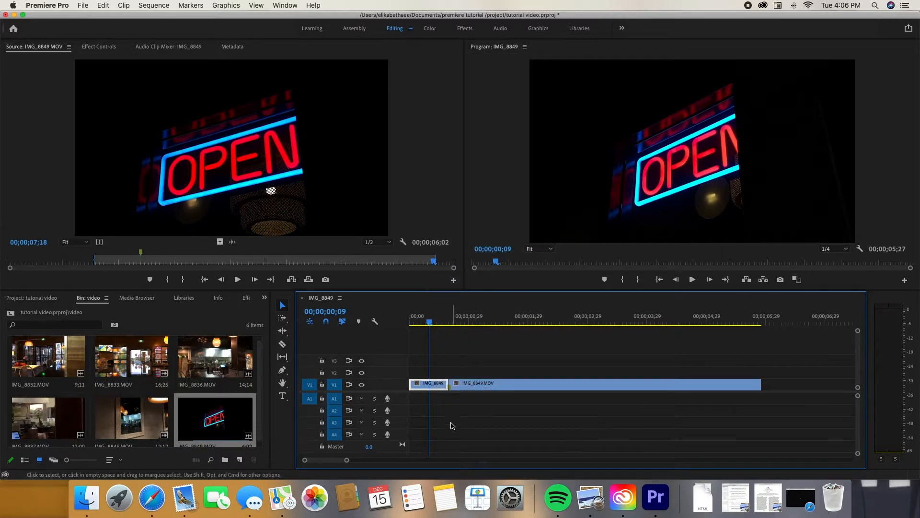
{"action": "key", "text": "super+r"}
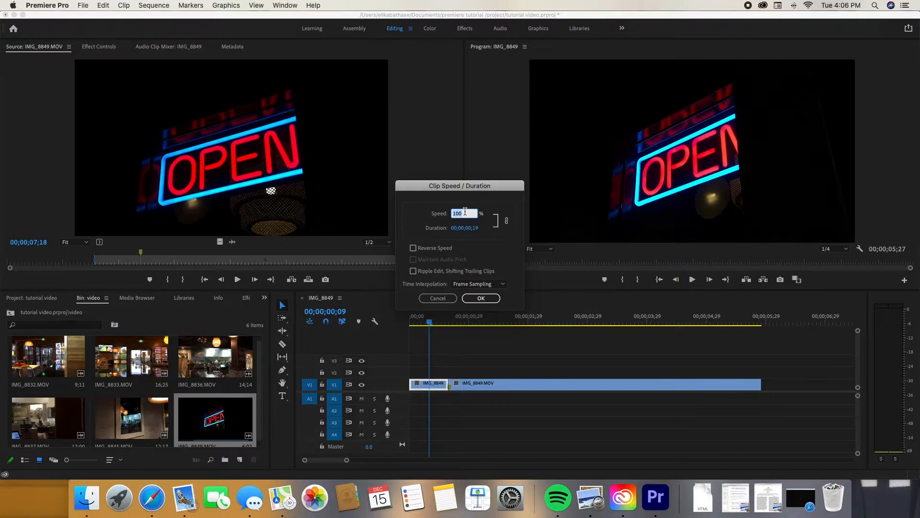
{"action": "left_click", "coordinate": [481, 298]}
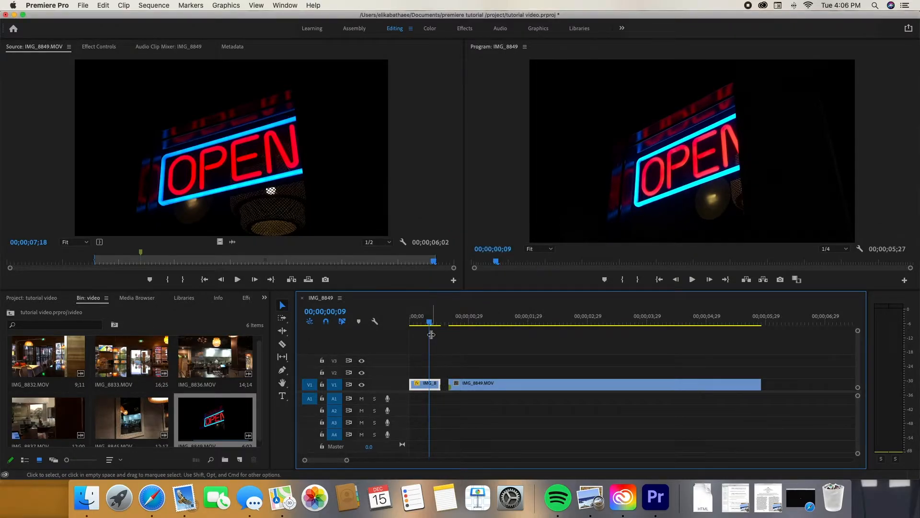
Step: Delete the gap between the sped-up first segment and the second segment on V1
{"action": "left_click_drag", "start_coordinate": [432, 334], "coordinate": [427, 333]}
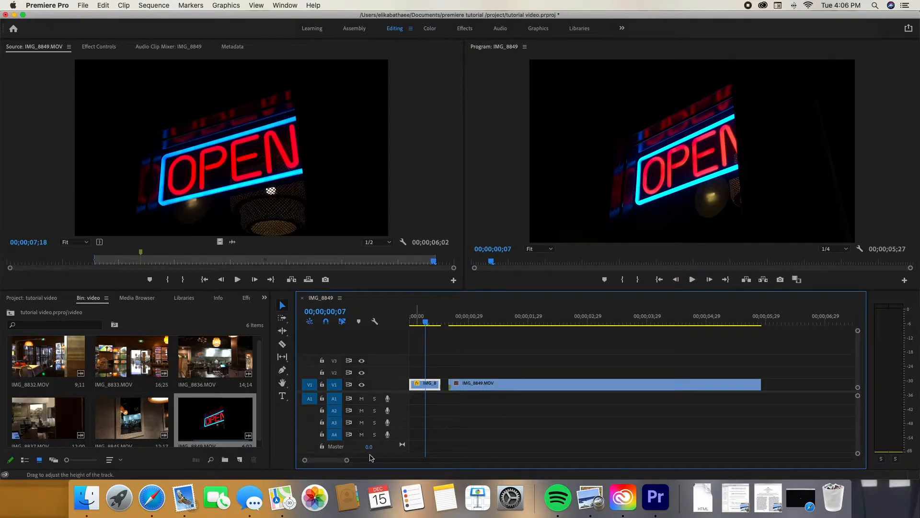
{"action": "left_click", "coordinate": [447, 323]}
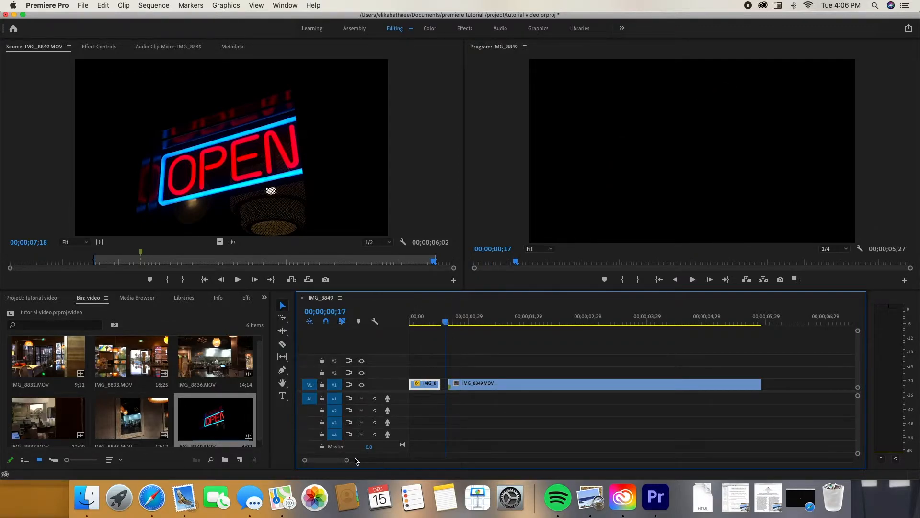
{"action": "left_click_drag", "start_coordinate": [348, 462], "coordinate": [325, 460]}
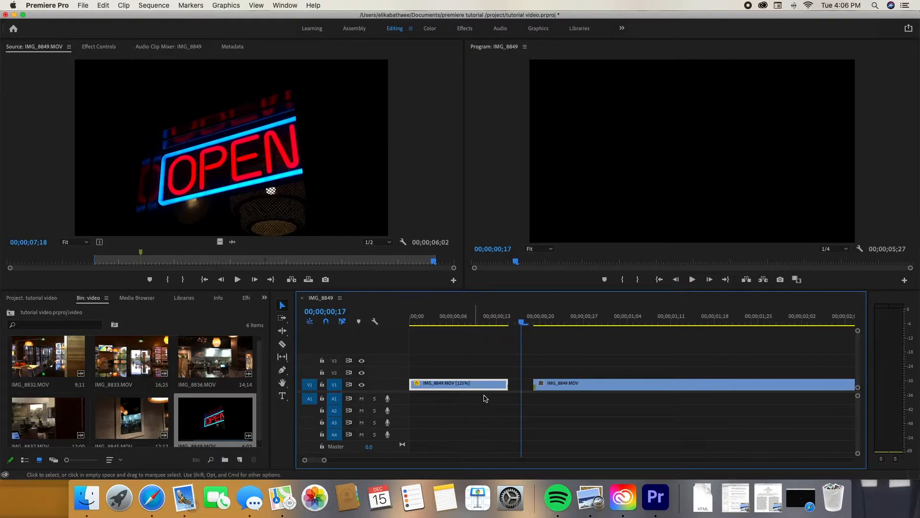
{"action": "left_click", "coordinate": [516, 386]}
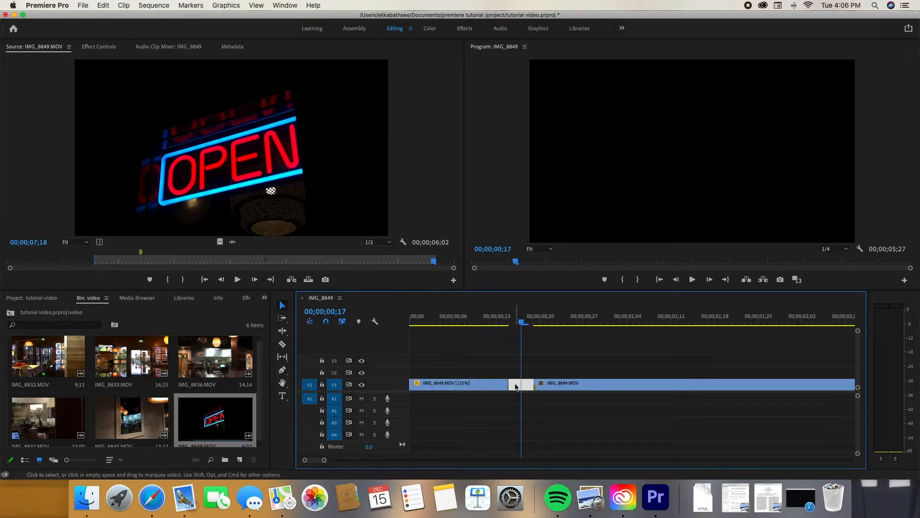
{"action": "key", "text": "Delete"}
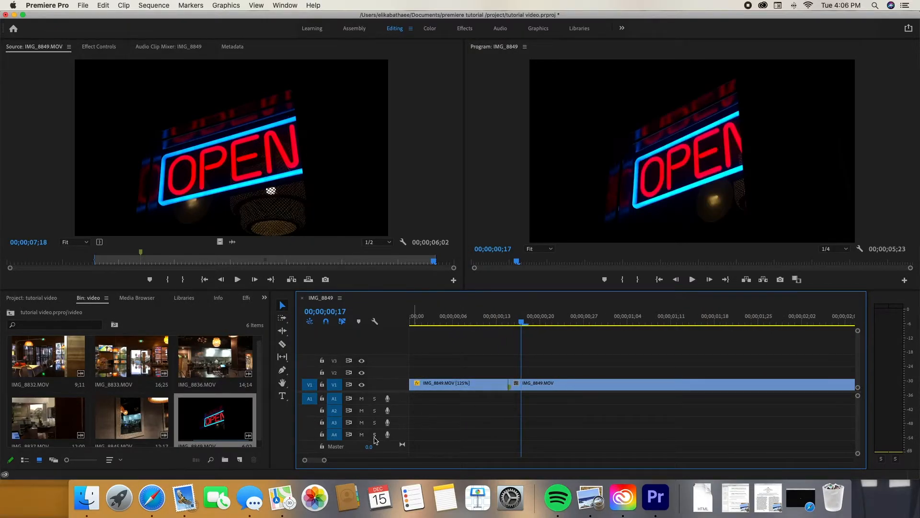
Step: Play the sequence from the start to check the first segment at 125% speed
{"action": "left_click_drag", "start_coordinate": [324, 460], "coordinate": [350, 461]}
{"action": "left_click_drag", "start_coordinate": [426, 324], "coordinate": [392, 322]}
{"action": "key", "text": "space"}
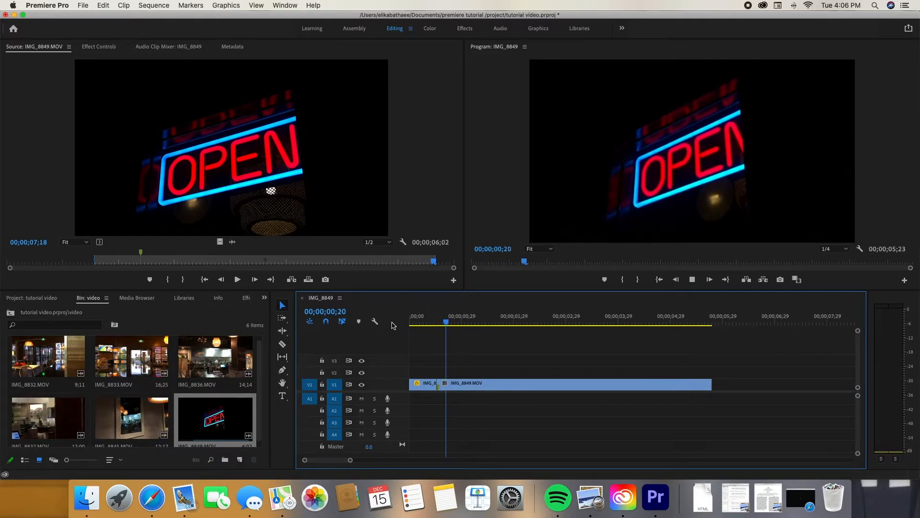
{"action": "key", "text": "space"}
Step: Set the speed of the first segment on V1 to 145%
{"action": "left_click", "coordinate": [419, 322]}
{"action": "left_click", "coordinate": [423, 385]}
{"action": "key", "text": "super+r"}
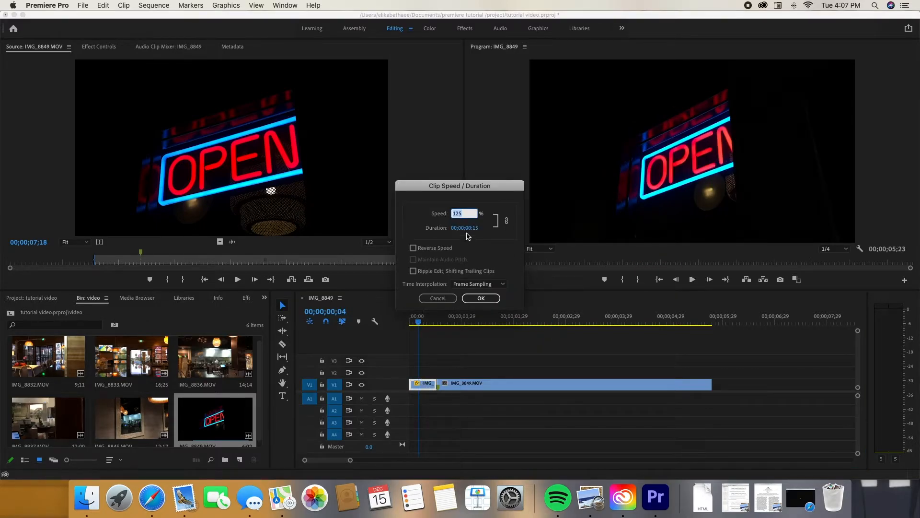
{"action": "type", "text": "145"}
{"action": "key", "text": "Return"}
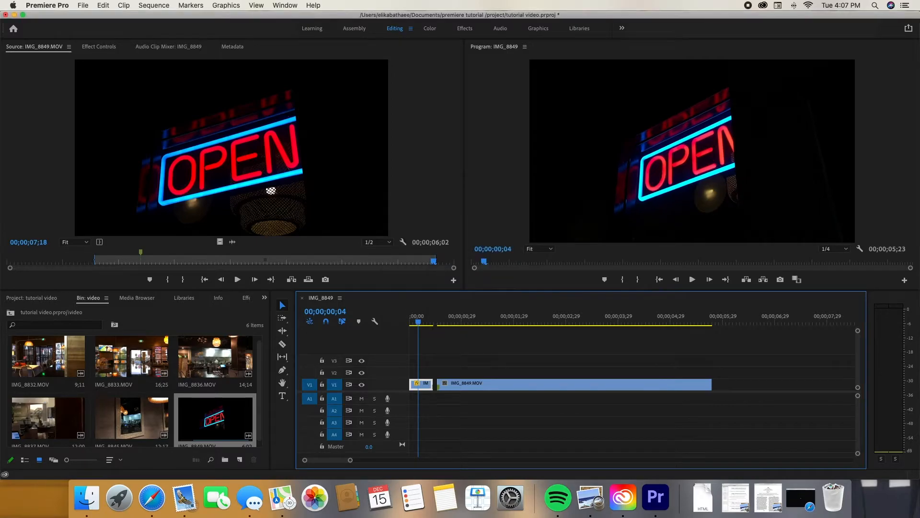
Step: Ripple delete the new gap between the first and second segments on V1
{"action": "left_click", "coordinate": [435, 385]}
{"action": "right_click", "coordinate": [435, 385]}
{"action": "left_click", "coordinate": [453, 408]}
Step: Play the sequence from the start twice to check the first segment at 145% speed
{"action": "left_click", "coordinate": [411, 318]}
{"action": "key", "text": "space"}
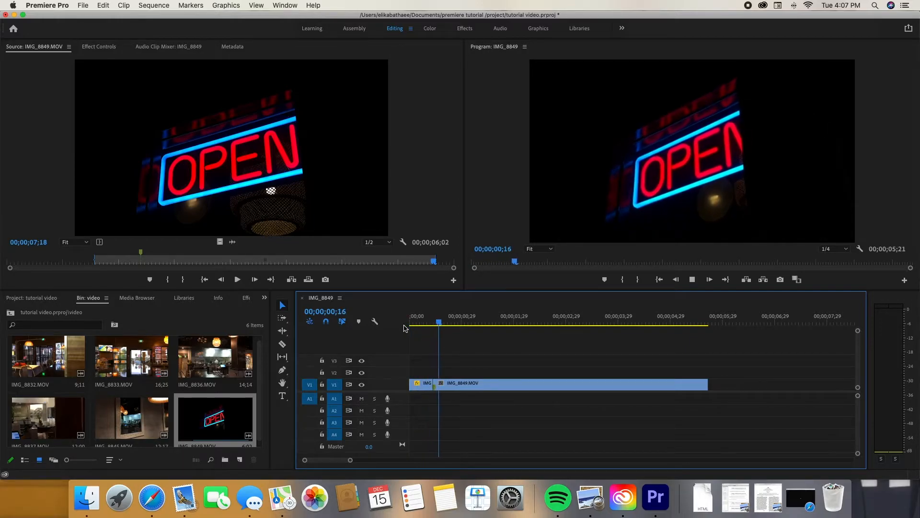
{"action": "key", "text": "space"}
{"action": "left_click_drag", "start_coordinate": [566, 326], "coordinate": [385, 335]}
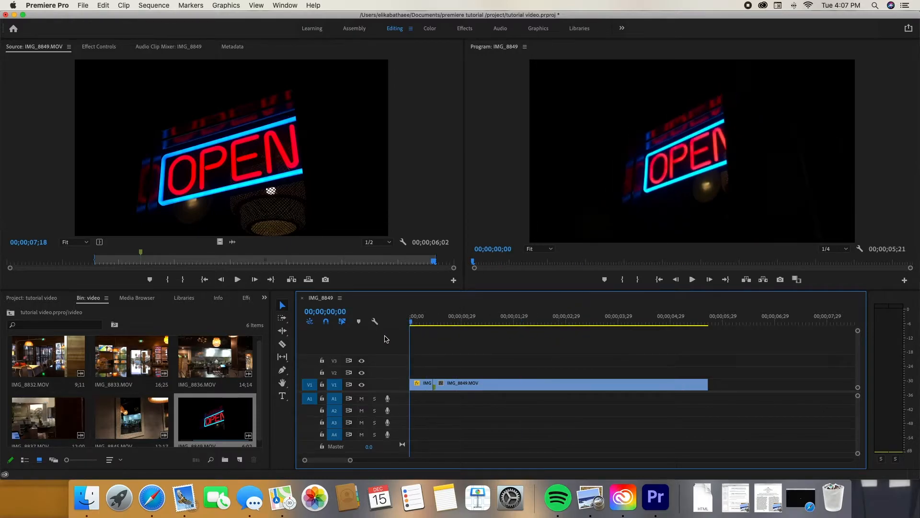
{"action": "key", "text": "space"}
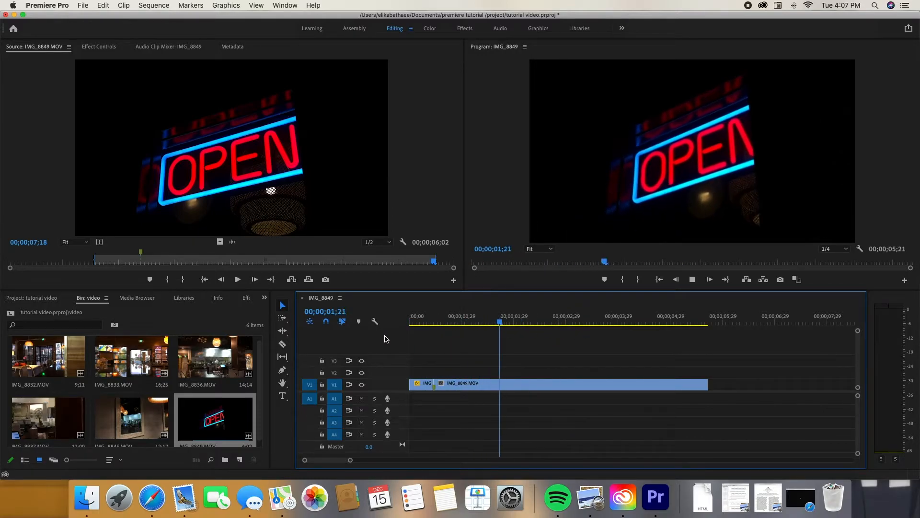
Step: Set the speed of the second segment on V1 to 125%
{"action": "key", "text": "space"}
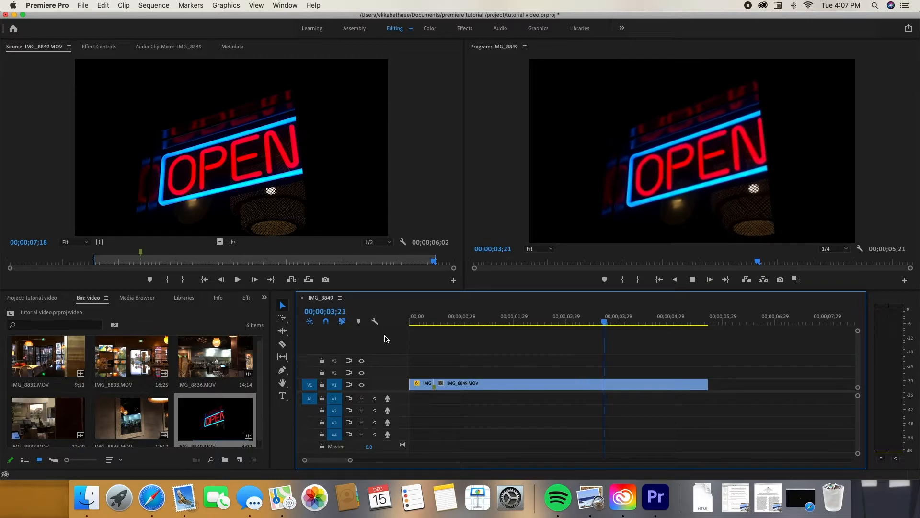
{"action": "left_click", "coordinate": [532, 383]}
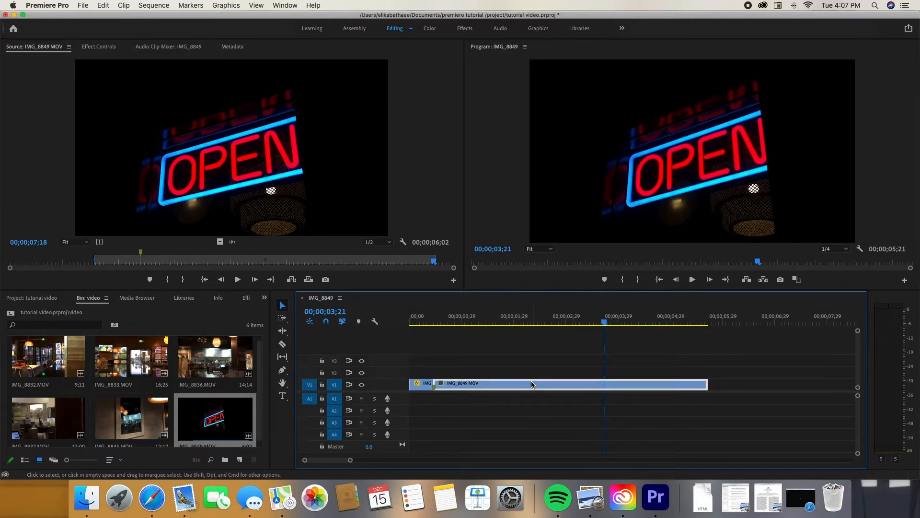
{"action": "key", "text": "super+r"}
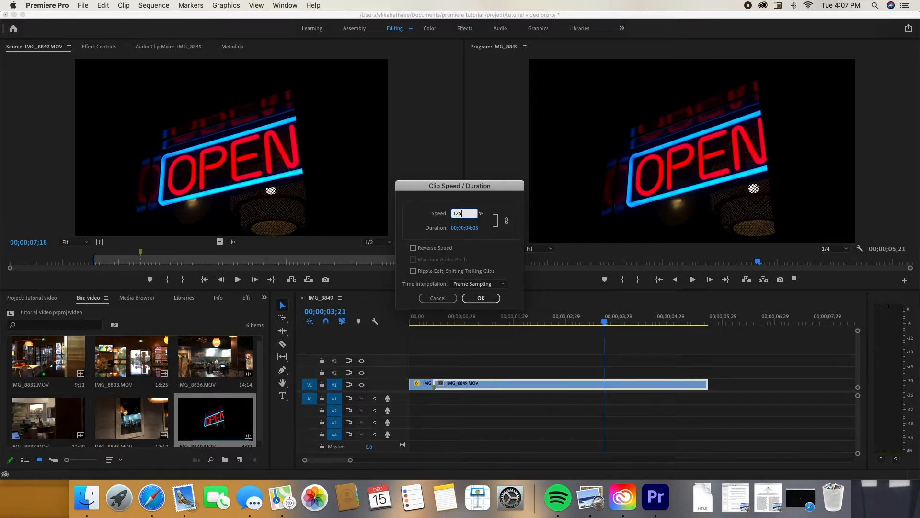
{"action": "key", "text": "Return"}
Step: Play the sequence from the start to check the second segment at 125% speed
{"action": "key", "text": "Home"}
{"action": "key", "text": "space"}
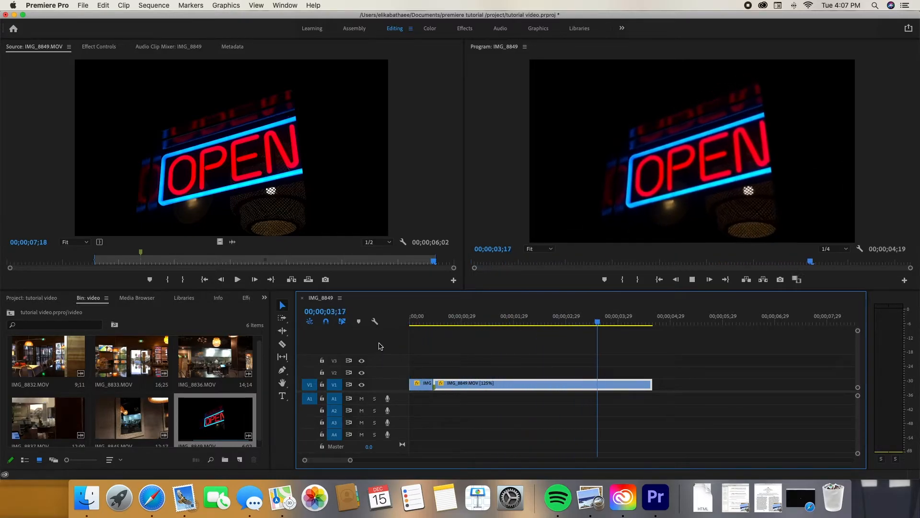
{"action": "key", "text": "space"}
Step: Trim the end of the first segment on V1 to 00;00;00;10 and ripple delete the gap before the second segment
{"action": "left_click_drag", "start_coordinate": [643, 328], "coordinate": [417, 323]}
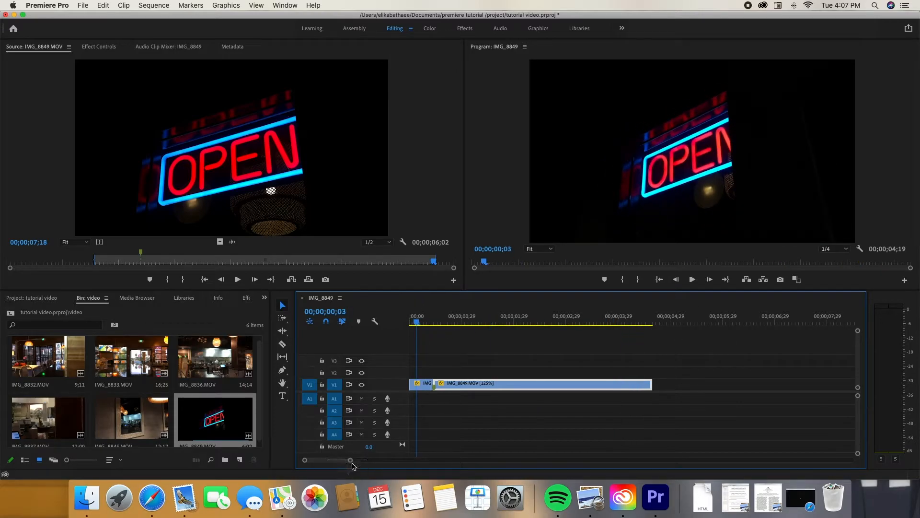
{"action": "left_click_drag", "start_coordinate": [353, 462], "coordinate": [610, 477]}
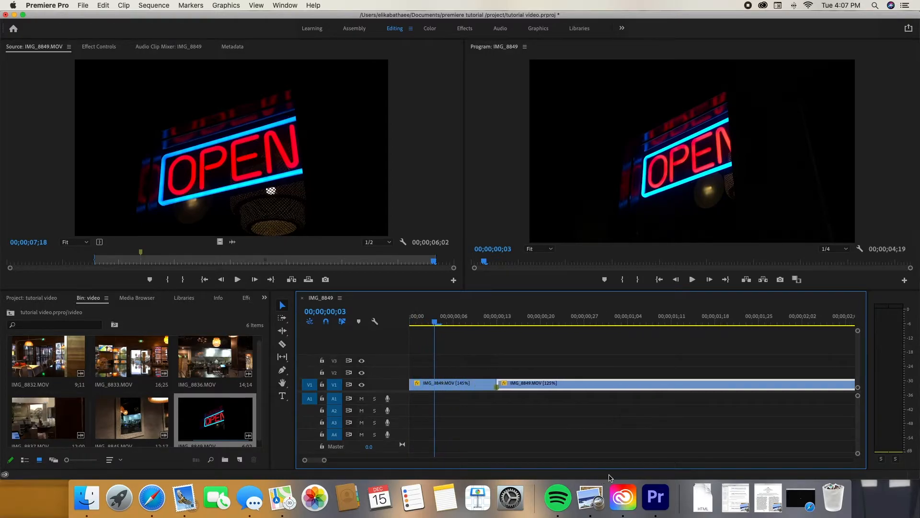
{"action": "left_click_drag", "start_coordinate": [436, 326], "coordinate": [481, 328]}
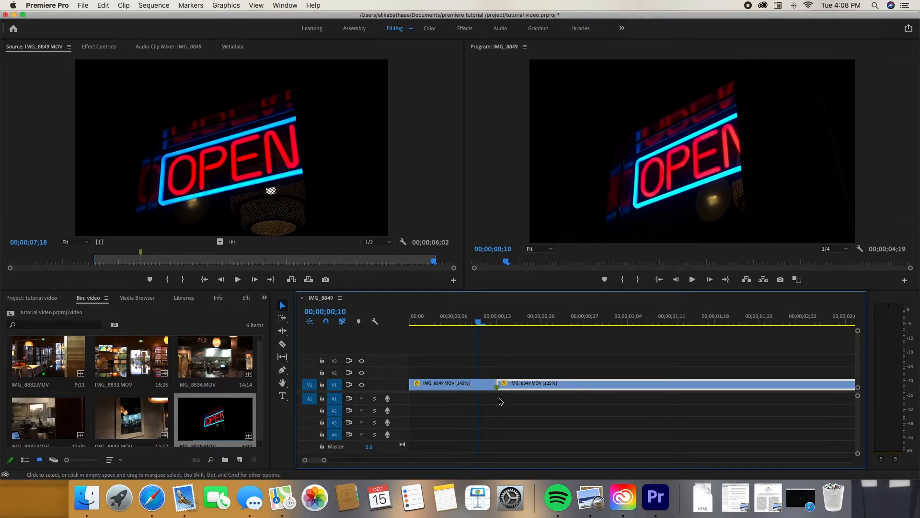
{"action": "left_click_drag", "start_coordinate": [496, 385], "coordinate": [480, 387]}
{"action": "left_click_drag", "start_coordinate": [478, 388], "coordinate": [478, 388]}
{"action": "left_click", "coordinate": [488, 388]}
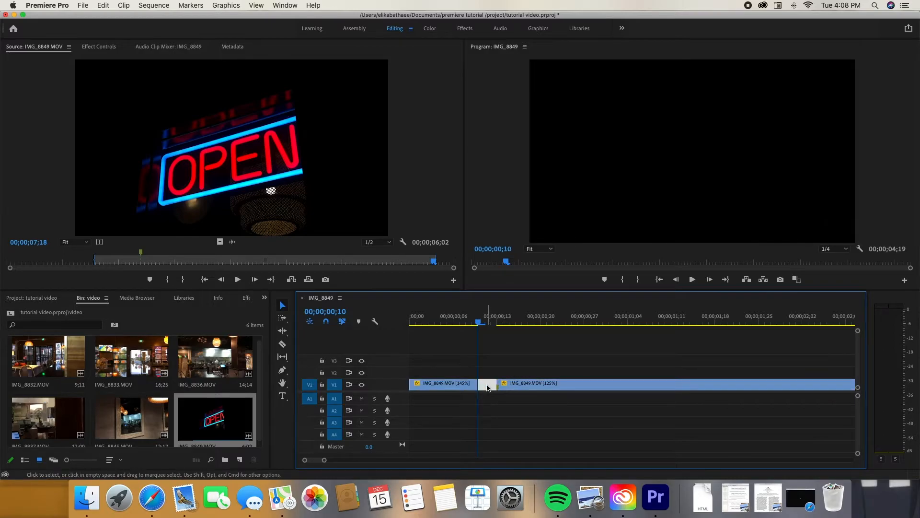
{"action": "key", "text": "Delete"}
Step: Play the sequence from the start and scrub over the cut to check the shortened first segment
{"action": "key", "text": "Home"}
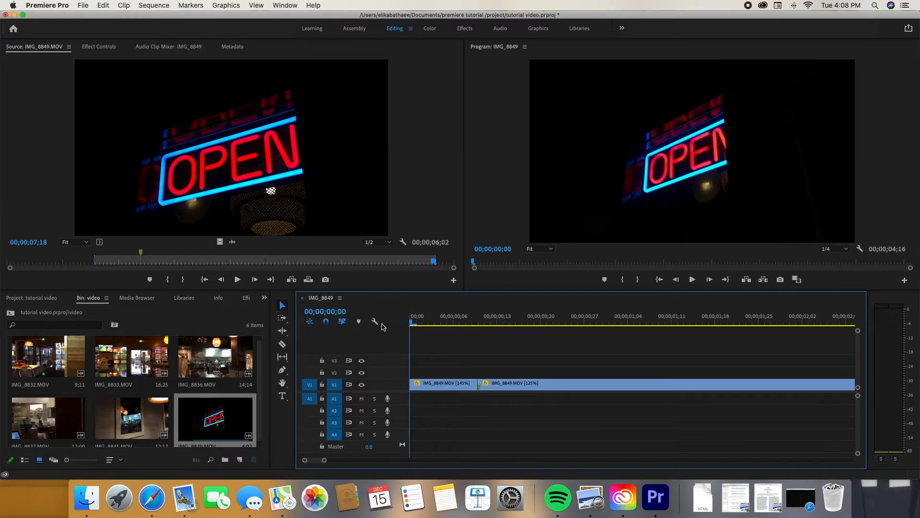
{"action": "key", "text": "space"}
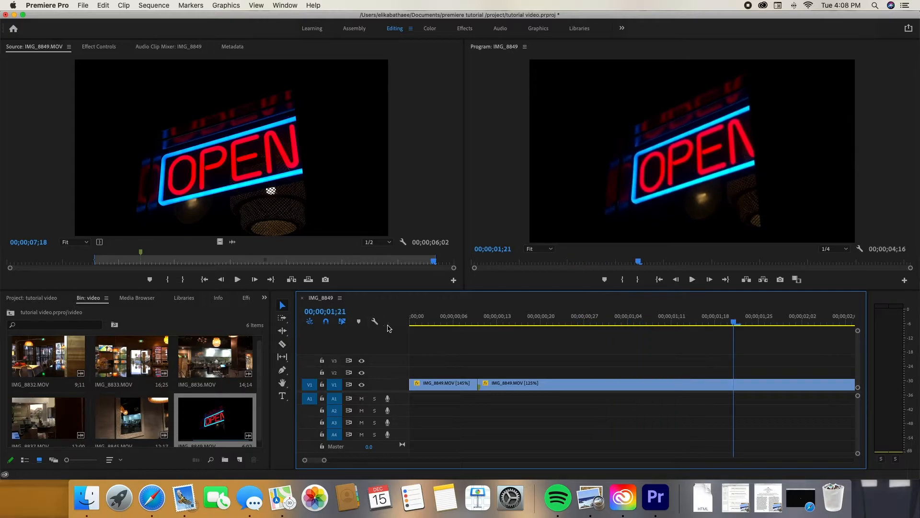
{"action": "left_click", "coordinate": [472, 322]}
{"action": "left_click_drag", "start_coordinate": [473, 324], "coordinate": [490, 321]}
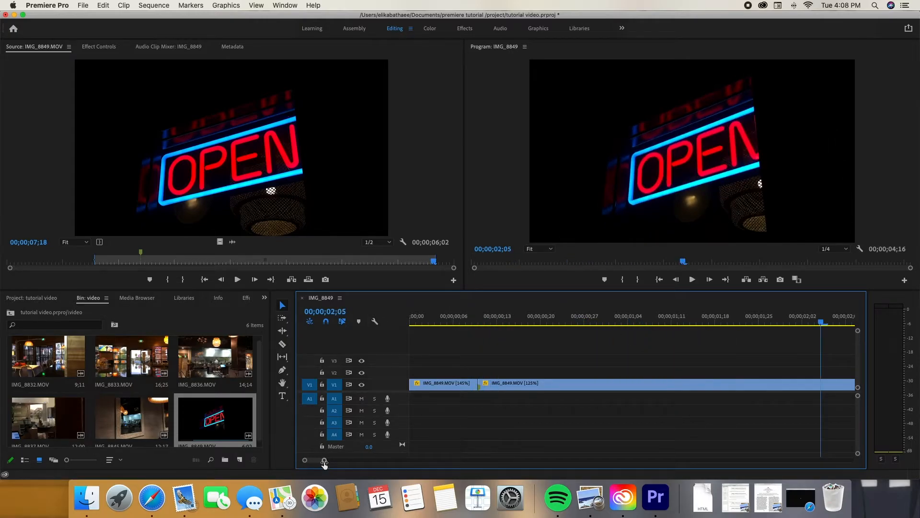
{"action": "left_click_drag", "start_coordinate": [324, 462], "coordinate": [361, 460]}
{"action": "key", "text": "Home"}
{"action": "key", "text": "space"}
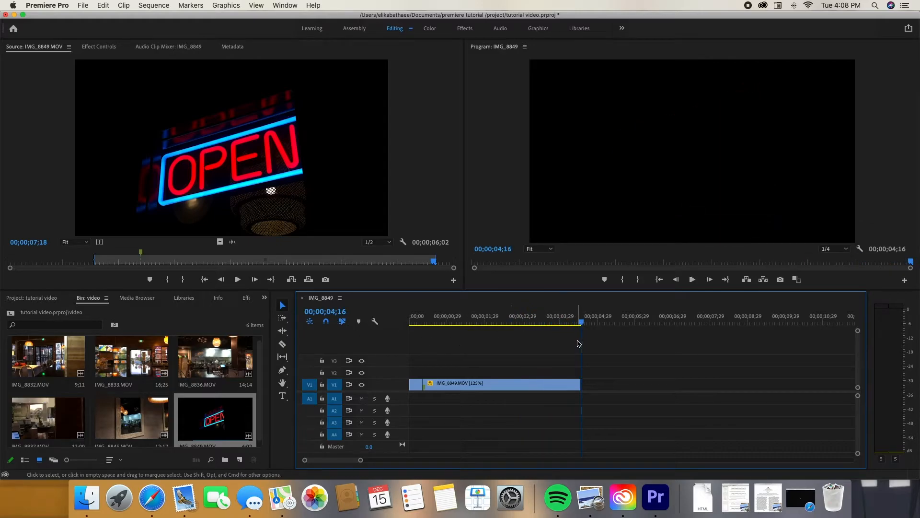
Step: Play the sequence up to 00;00;02;29 and trim the end of the second segment on V1 to that point
{"action": "key", "text": "Left"}
{"action": "key", "text": "Left"}
{"action": "left_click_drag", "start_coordinate": [581, 356], "coordinate": [469, 373]}
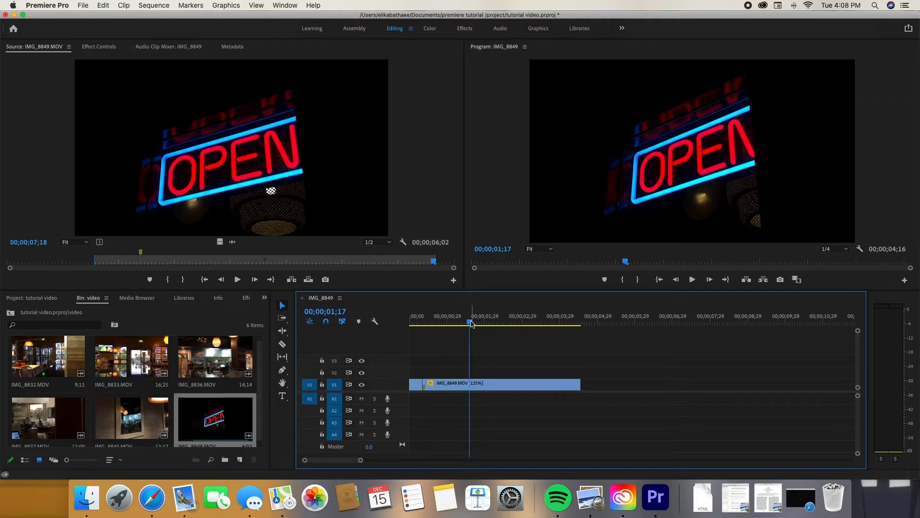
{"action": "left_click_drag", "start_coordinate": [472, 324], "coordinate": [369, 348]}
{"action": "key", "text": "space"}
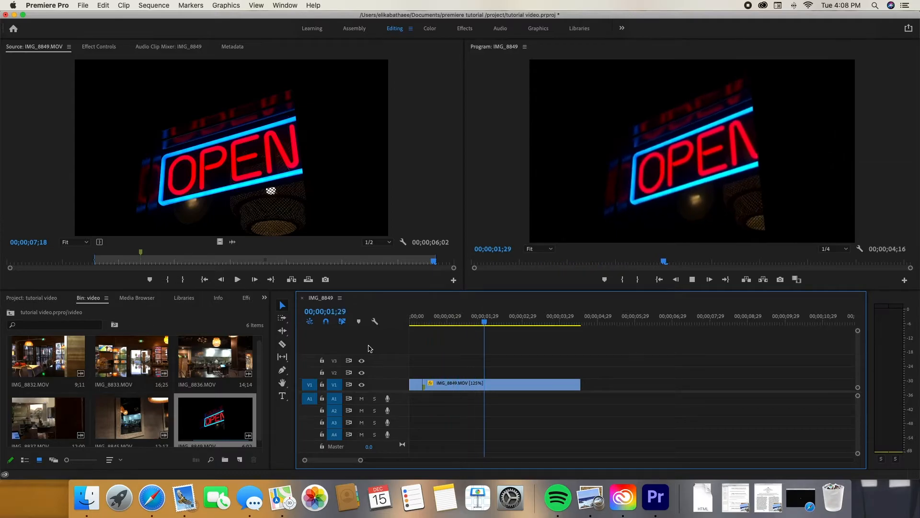
{"action": "key", "text": "space"}
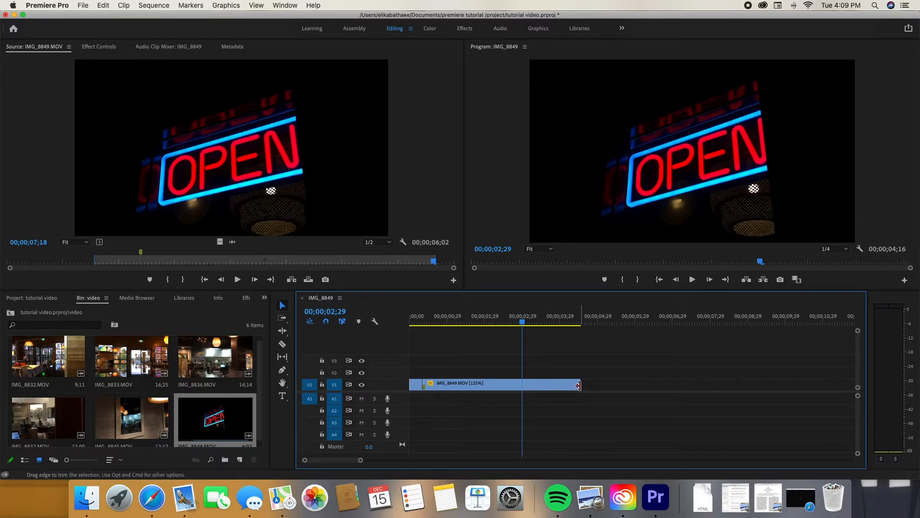
{"action": "left_click_drag", "start_coordinate": [578, 385], "coordinate": [521, 384]}
Step: Replay the sequence from the start and trim the end of the second segment on V1 to 00;00;02;18
{"action": "key", "text": "Home"}
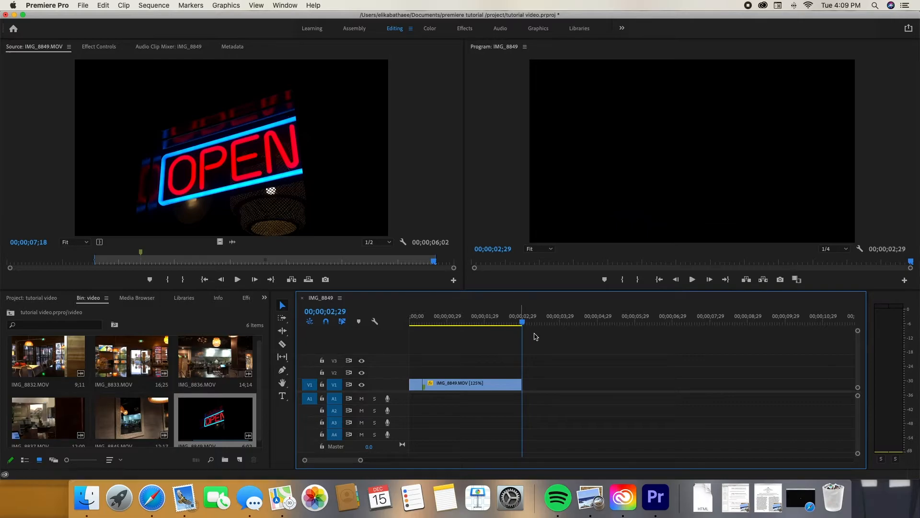
{"action": "key", "text": "Home"}
{"action": "key", "text": "space"}
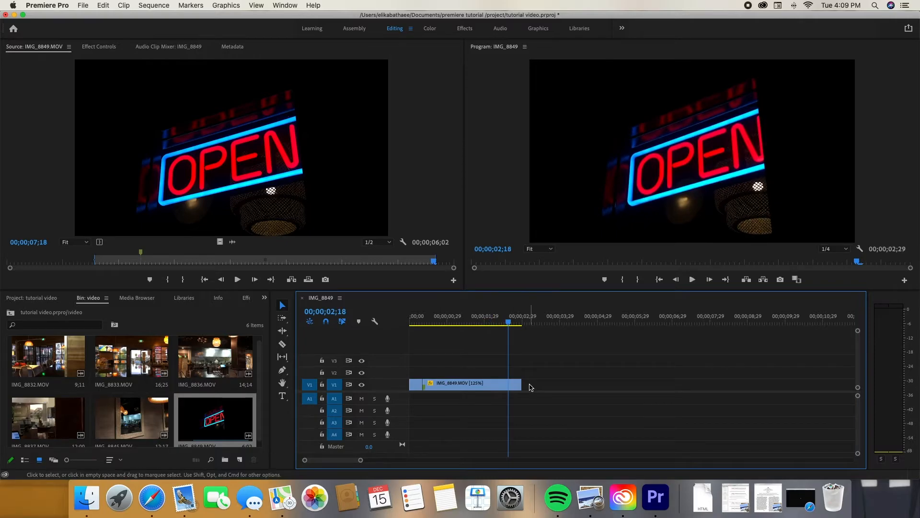
{"action": "left_click_drag", "start_coordinate": [521, 386], "coordinate": [508, 386]}
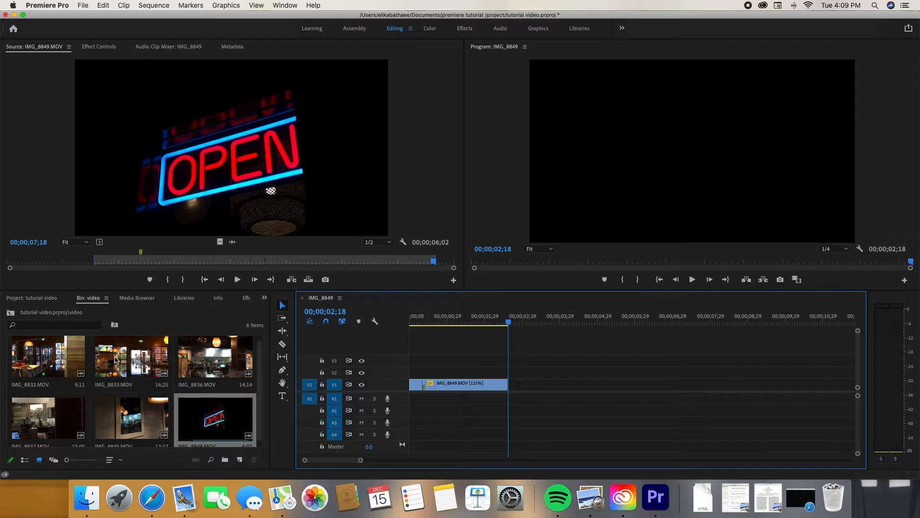
Step: Mark a 00;00;05;17 section of IMG_8833.MOV with in and out points and place its video only on V1 directly after the second segment
{"action": "double_click", "coordinate": [134, 358]}
{"action": "left_click_drag", "start_coordinate": [43, 262], "coordinate": [96, 281]}
{"action": "left_click", "coordinate": [232, 278]}
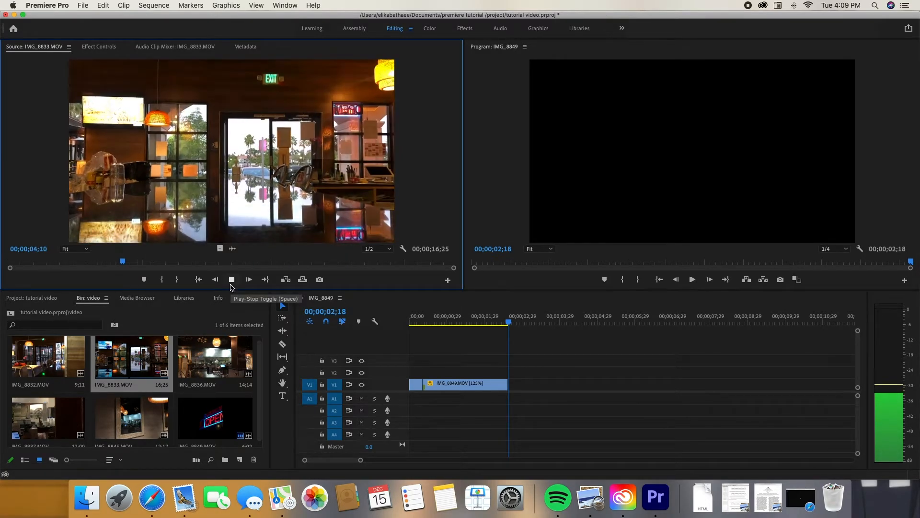
{"action": "key", "text": "i"}
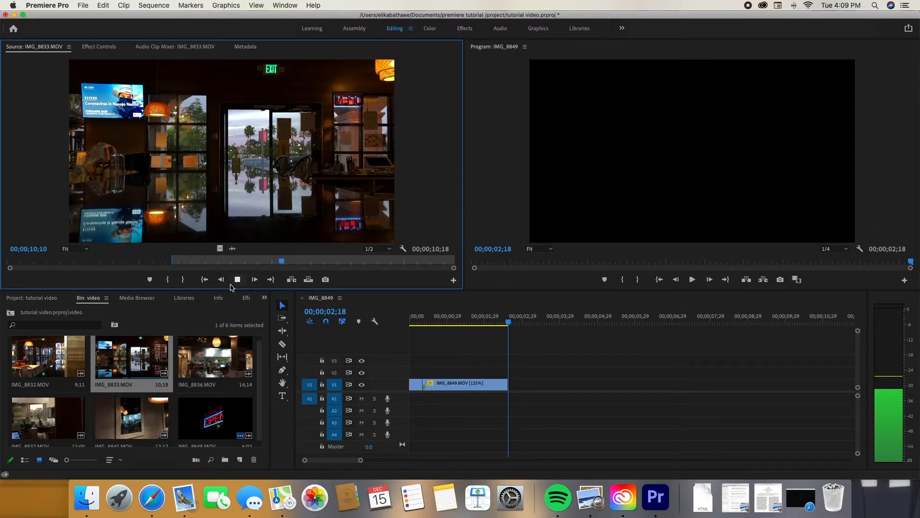
{"action": "key", "text": "o"}
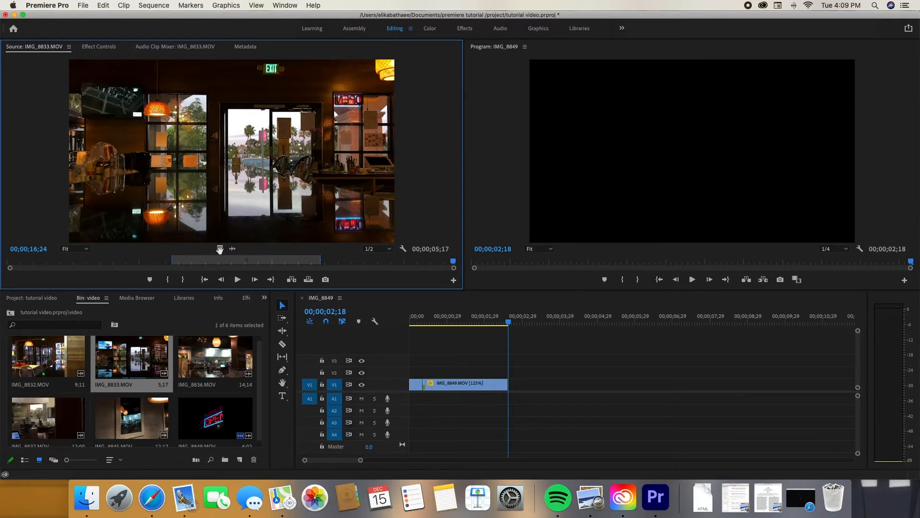
{"action": "left_click_drag", "start_coordinate": [220, 248], "coordinate": [511, 375]}
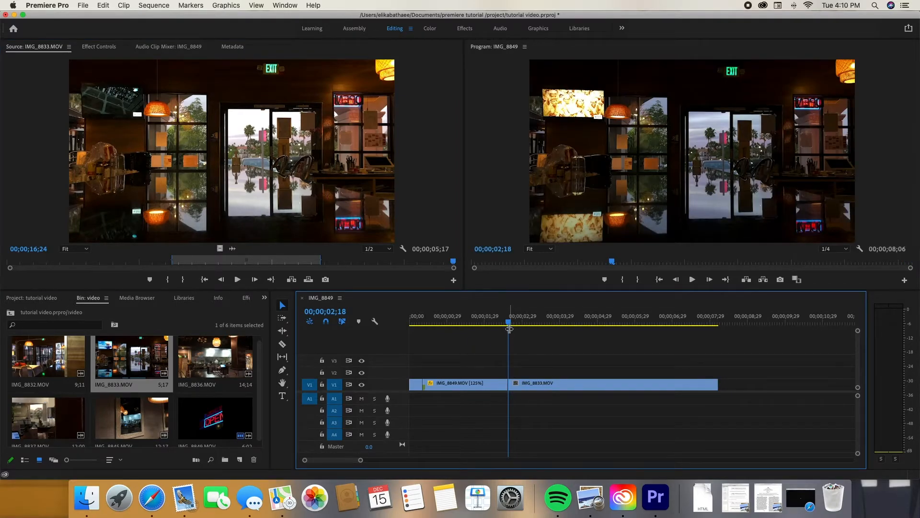
Step: Show the effect controls of the IMG_8833.MOV clip on V1 with the playhead at 00;00;03;28
{"action": "left_click_drag", "start_coordinate": [508, 321], "coordinate": [558, 359]}
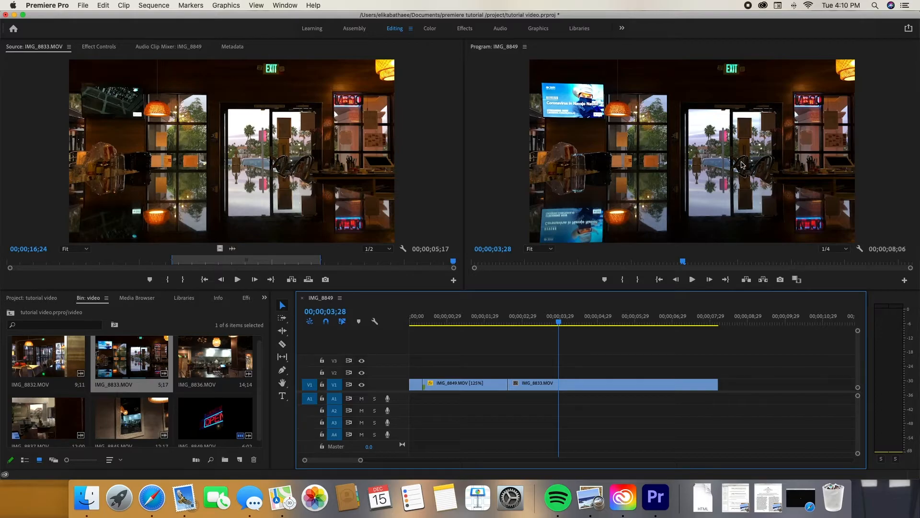
{"action": "left_click", "coordinate": [607, 390]}
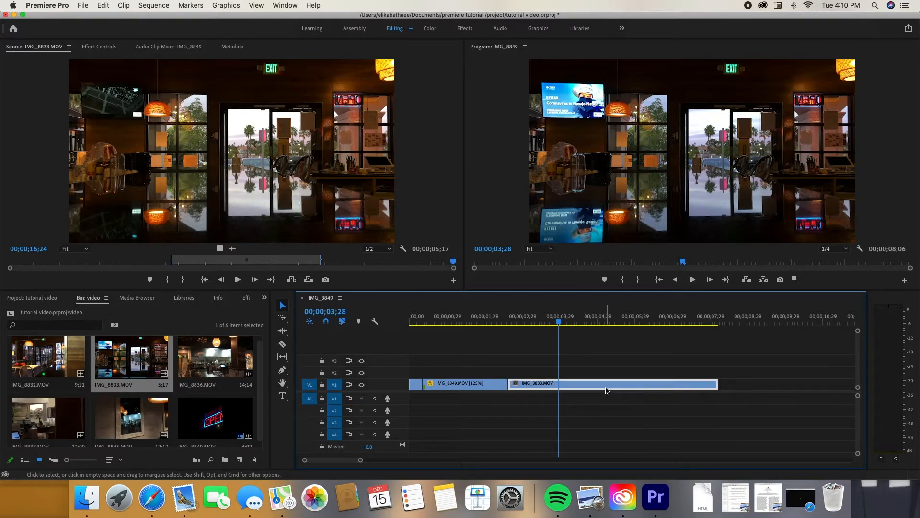
{"action": "left_click", "coordinate": [100, 48]}
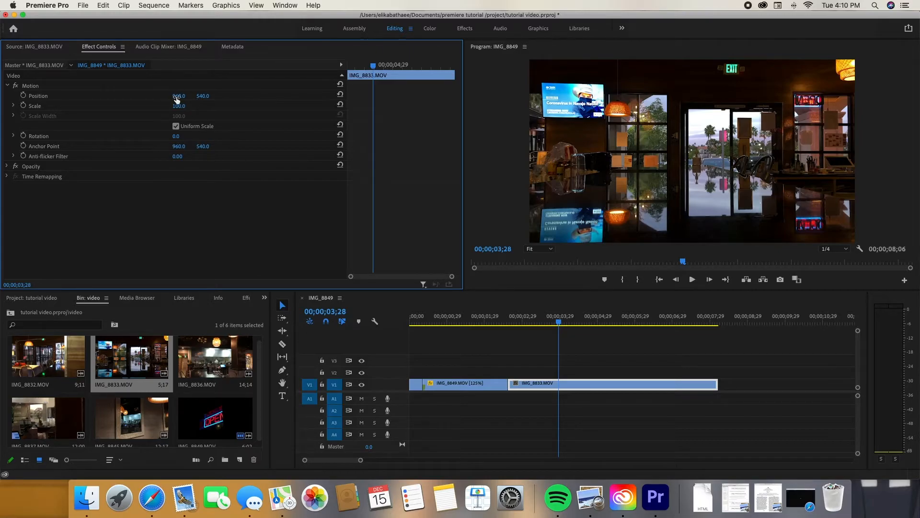
Step: Try shifting the IMG_8833.MOV clip's horizontal and vertical position and changing its scale, undoing each change
{"action": "left_click_drag", "start_coordinate": [179, 96], "coordinate": [270, 96]}
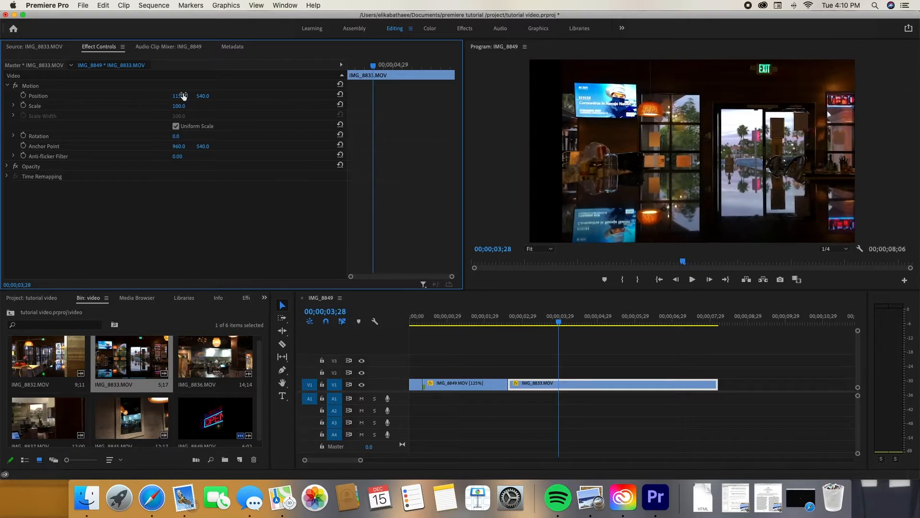
{"action": "key", "text": "super+z"}
{"action": "left_click_drag", "start_coordinate": [203, 95], "coordinate": [138, 96]}
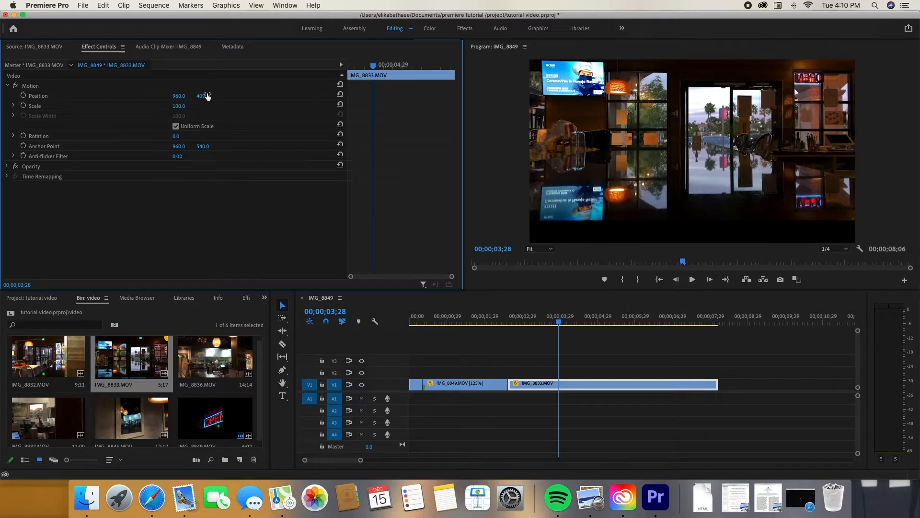
{"action": "key", "text": "super+z"}
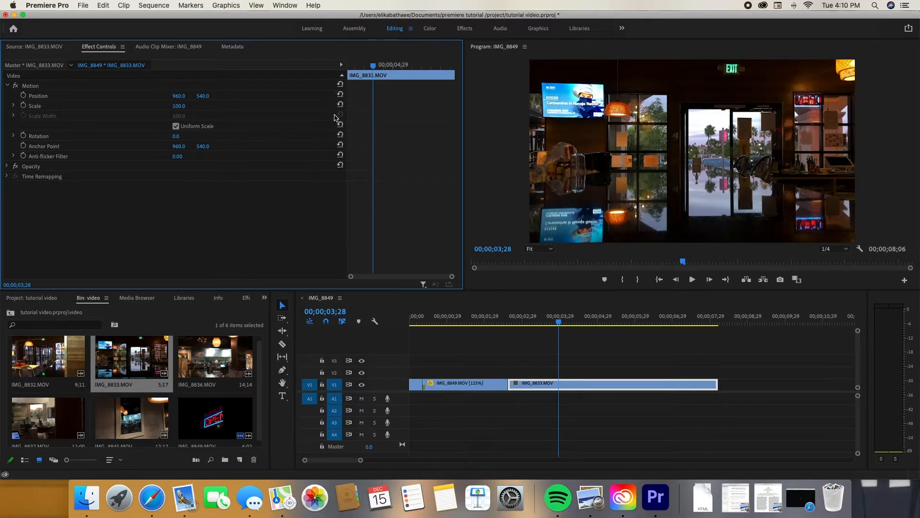
{"action": "left_click_drag", "start_coordinate": [180, 106], "coordinate": [157, 106]}
{"action": "key", "text": "super+z"}
Step: Animate the IMG_8833.MOV clip's position with a keyframe at 00;00;04;10 and another at 00;00;06;14 with vertical position 813
{"action": "mouse_move", "coordinate": [382, 69]}
{"action": "left_mouse_down"}
{"action": "mouse_move", "coordinate": [363, 72]}
{"action": "mouse_move", "coordinate": [389, 72]}
{"action": "mouse_move", "coordinate": [381, 75]}
{"action": "left_mouse_up"}
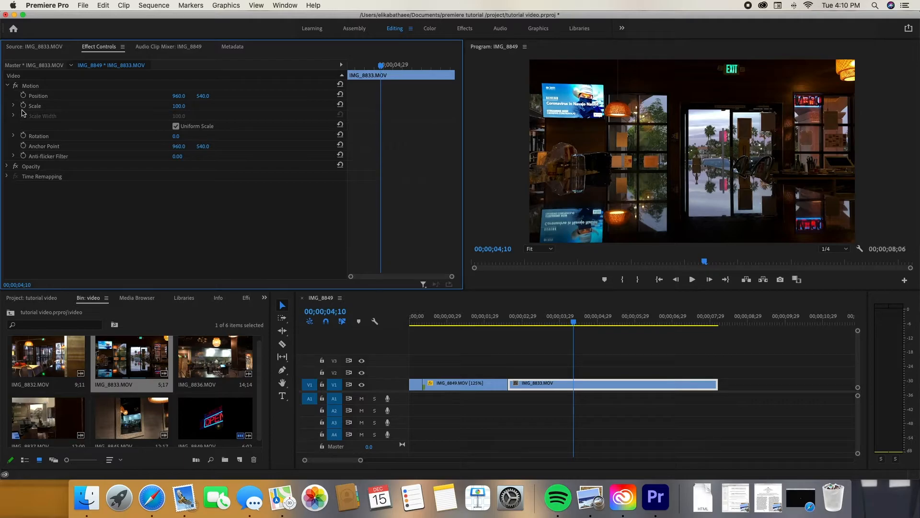
{"action": "left_click", "coordinate": [23, 95]}
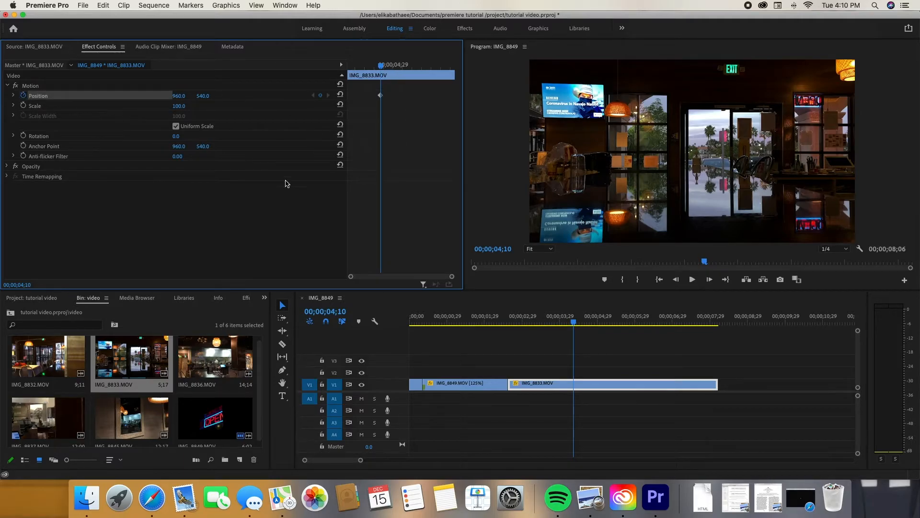
{"action": "left_click_drag", "start_coordinate": [380, 66], "coordinate": [422, 69]}
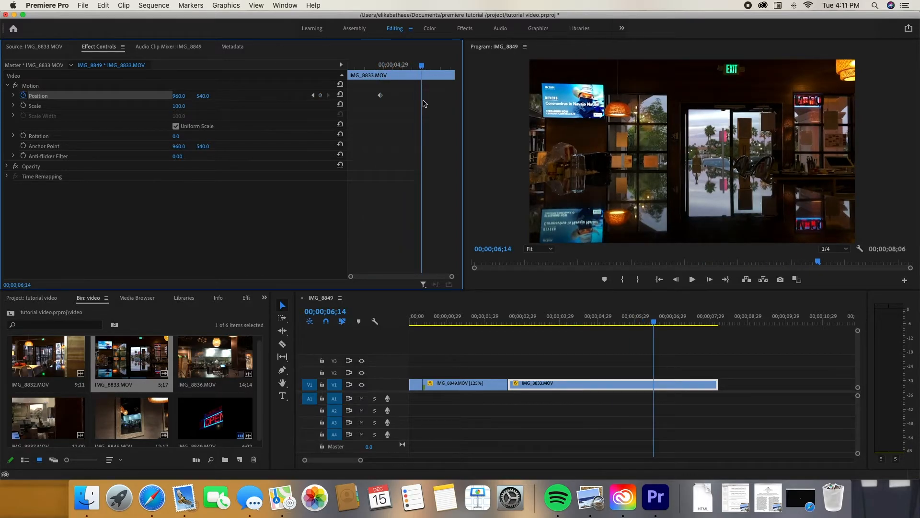
{"action": "left_click_drag", "start_coordinate": [200, 96], "coordinate": [320, 96]}
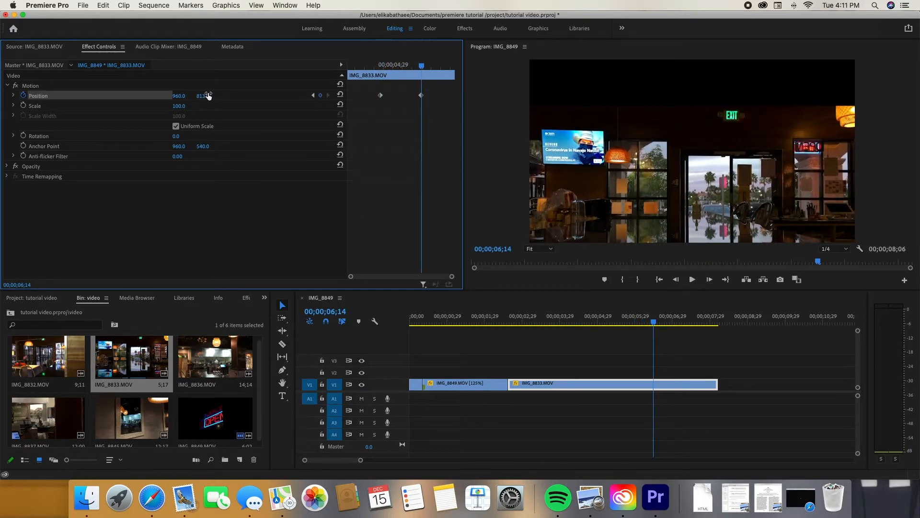
Step: Play the IMG_8833.MOV clip to check the position animation, and reset its Motion settings to remove the keyframes
{"action": "left_click_drag", "start_coordinate": [422, 67], "coordinate": [349, 85]}
{"action": "key", "text": "space"}
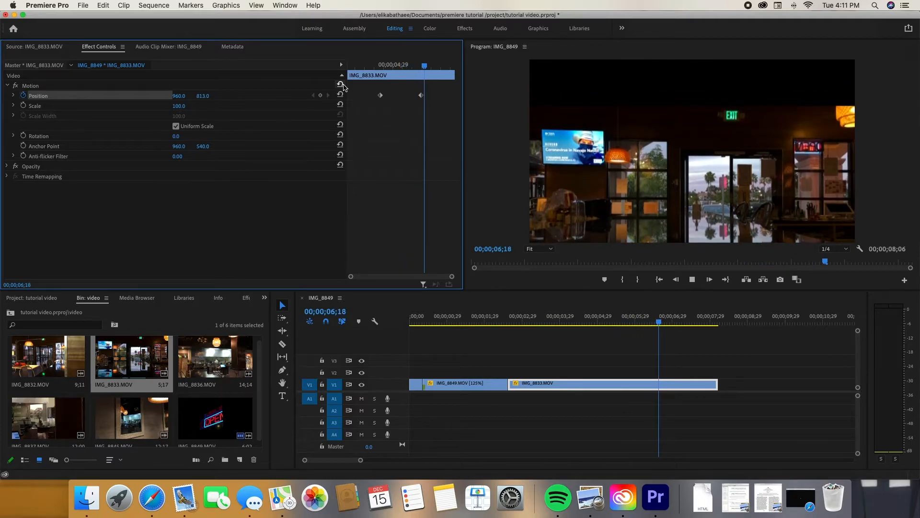
{"action": "key", "text": "space"}
{"action": "left_click", "coordinate": [340, 84]}
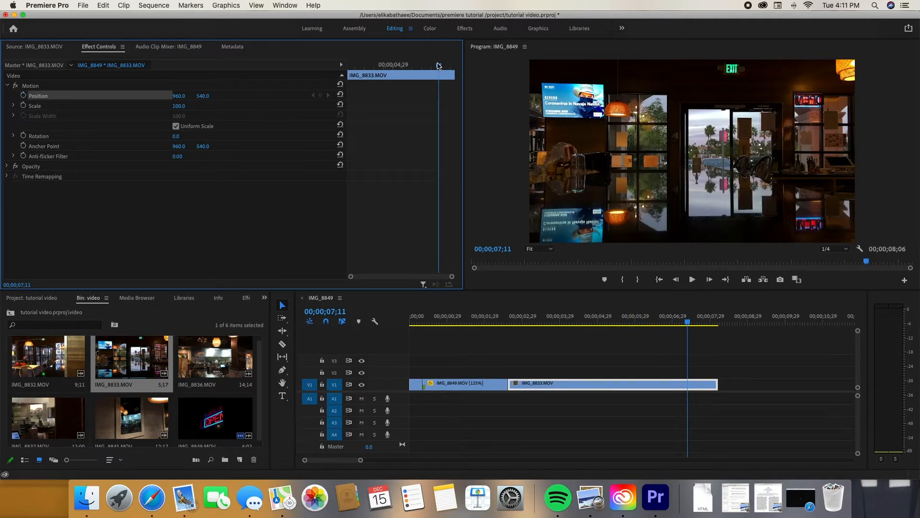
Step: Play the IMG_8833.MOV clip from near its start to review it without the position animation
{"action": "left_click_drag", "start_coordinate": [439, 66], "coordinate": [351, 66]}
{"action": "key", "text": "space"}
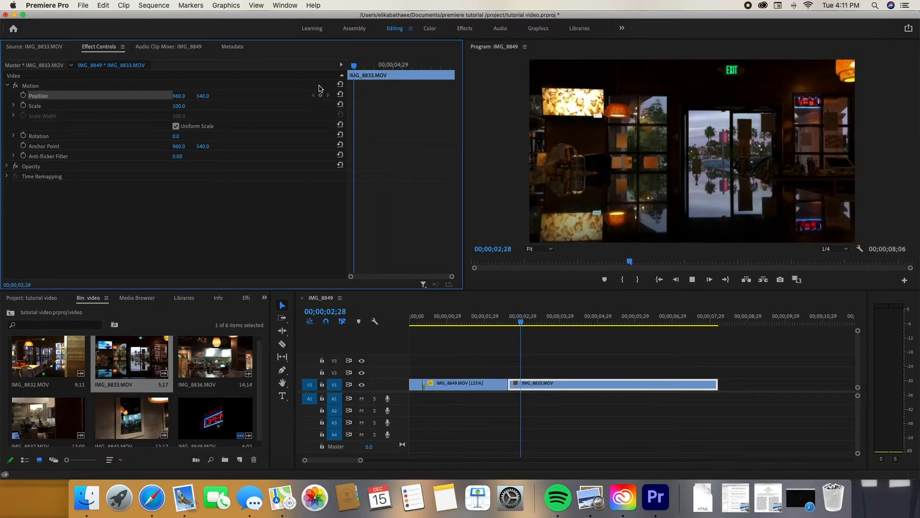
{"action": "key", "text": "space"}
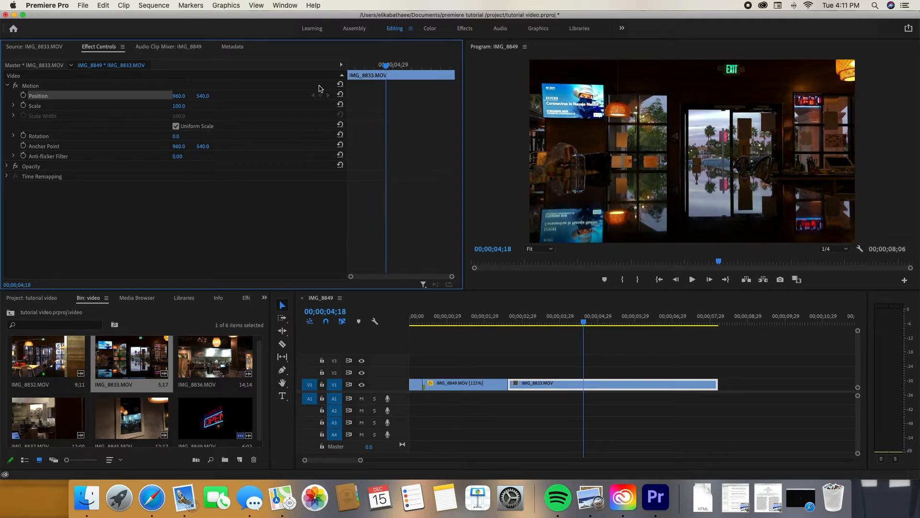
Step: Ripple-trim about two seconds from the start of the IMG_8833.MOV clip, play the cut, and park the playhead at 00;00;03;14
{"action": "mouse_move", "coordinate": [510, 384]}
{"action": "left_mouse_down"}
{"action": "mouse_move", "coordinate": [586, 383]}
{"action": "mouse_move", "coordinate": [538, 400]}
{"action": "mouse_move", "coordinate": [527, 386]}
{"action": "left_mouse_up"}
{"action": "left_click", "coordinate": [507, 318]}
{"action": "key", "text": "space"}
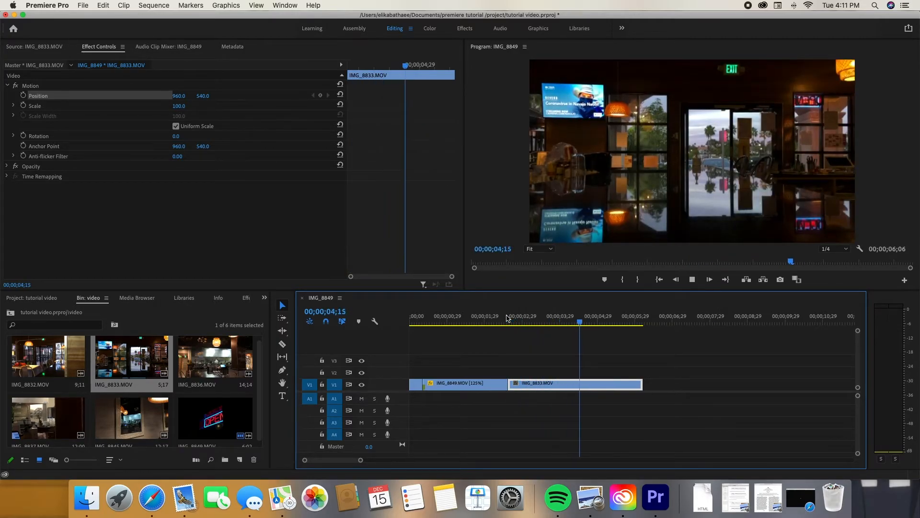
{"action": "left_click_drag", "start_coordinate": [550, 317], "coordinate": [541, 317]}
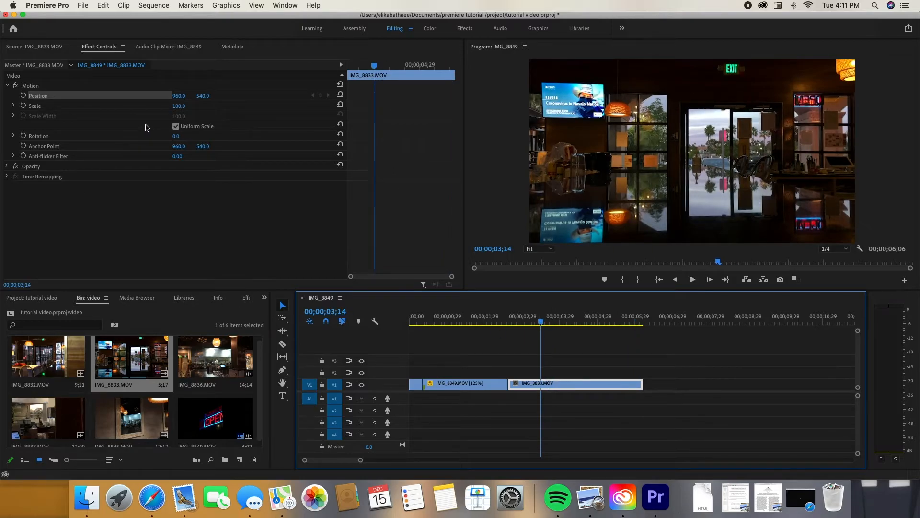
Step: Find the Crop effect in the effects workspace and apply it to the IMG_8833.MOV clip on V1
{"action": "left_click", "coordinate": [468, 31]}
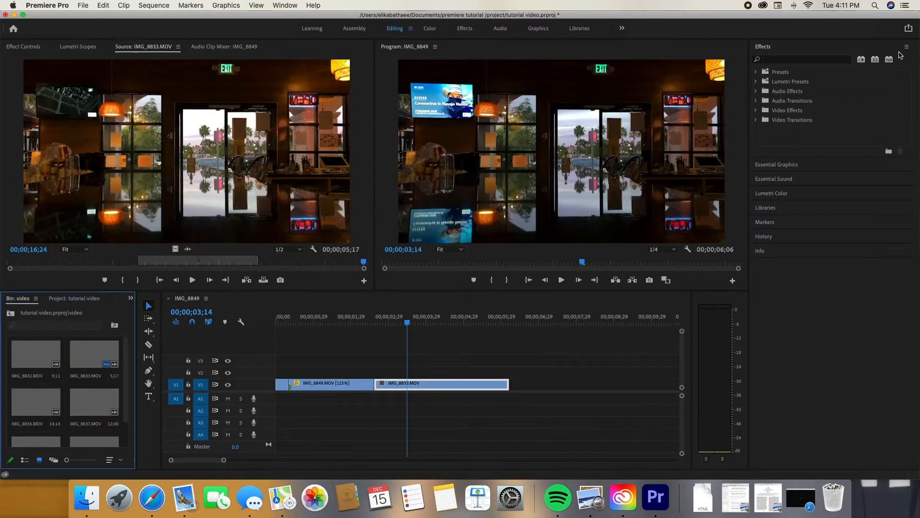
{"action": "left_click", "coordinate": [820, 60]}
{"action": "type", "text": "crop"}
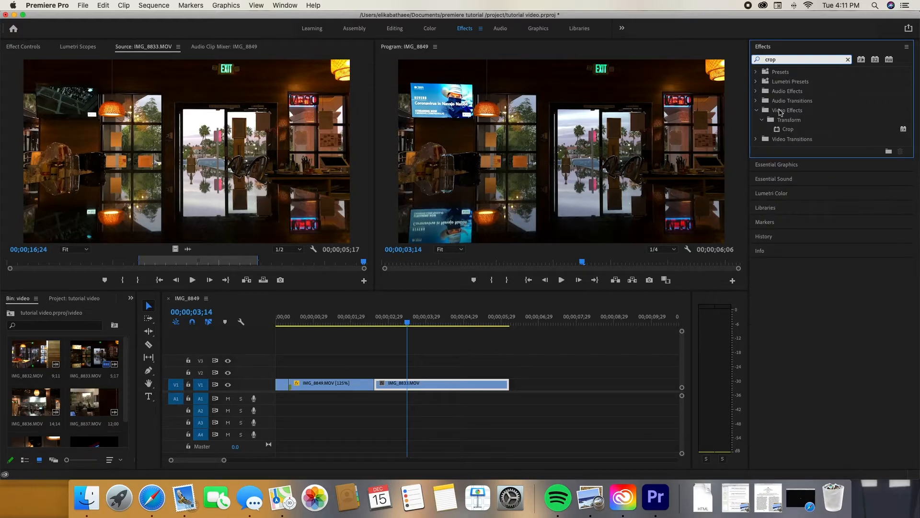
{"action": "left_click_drag", "start_coordinate": [787, 129], "coordinate": [418, 387]}
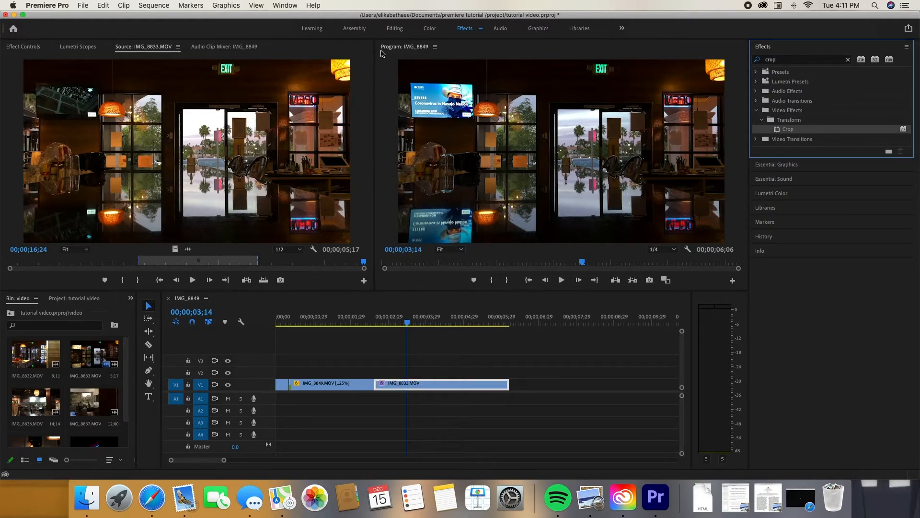
Step: Return to the editing workspace and crop 26% off the left side of the IMG_8833.MOV clip
{"action": "left_click", "coordinate": [396, 32]}
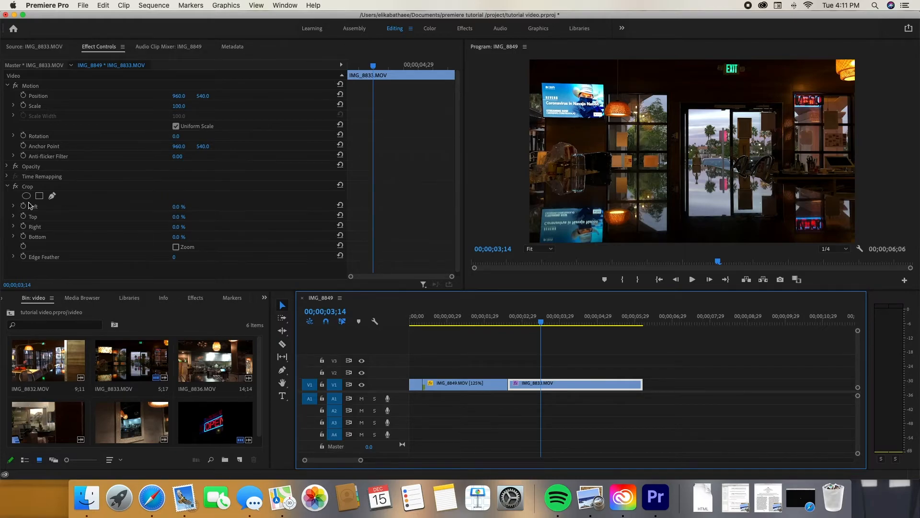
{"action": "scroll", "coordinate": [30, 205], "scroll_direction": "down", "scroll_amount": 1}
{"action": "left_click_drag", "start_coordinate": [178, 206], "coordinate": [191, 206]}
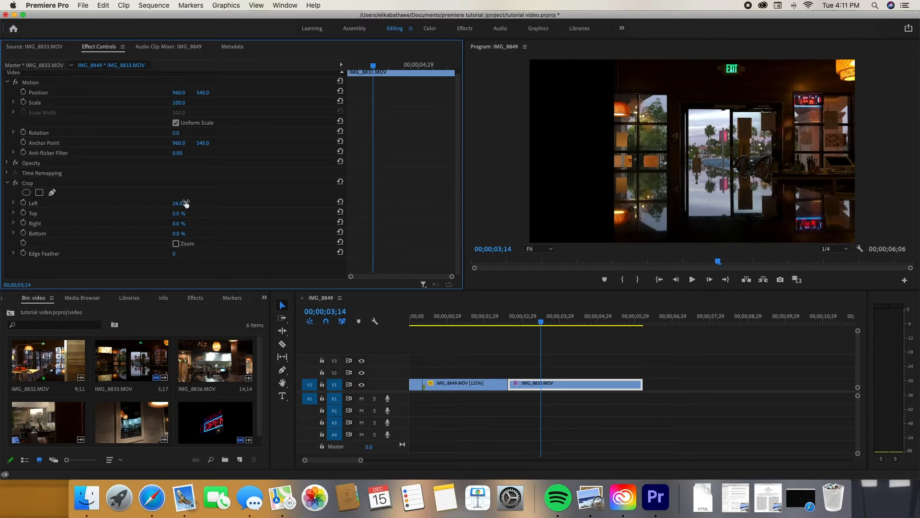
{"action": "mouse_move", "coordinate": [176, 213]}
{"action": "left_mouse_down"}
{"action": "mouse_move", "coordinate": [191, 213]}
{"action": "mouse_move", "coordinate": [174, 213]}
{"action": "left_mouse_up"}
Step: Enlarge the cropped IMG_8833.MOV clip to scale 141 and reposition it to about 641, 754 so it fills the frame
{"action": "left_click", "coordinate": [185, 102]}
{"action": "left_click", "coordinate": [247, 114]}
{"action": "left_click_drag", "start_coordinate": [179, 102], "coordinate": [204, 102]}
{"action": "left_click_drag", "start_coordinate": [179, 92], "coordinate": [58, 92]}
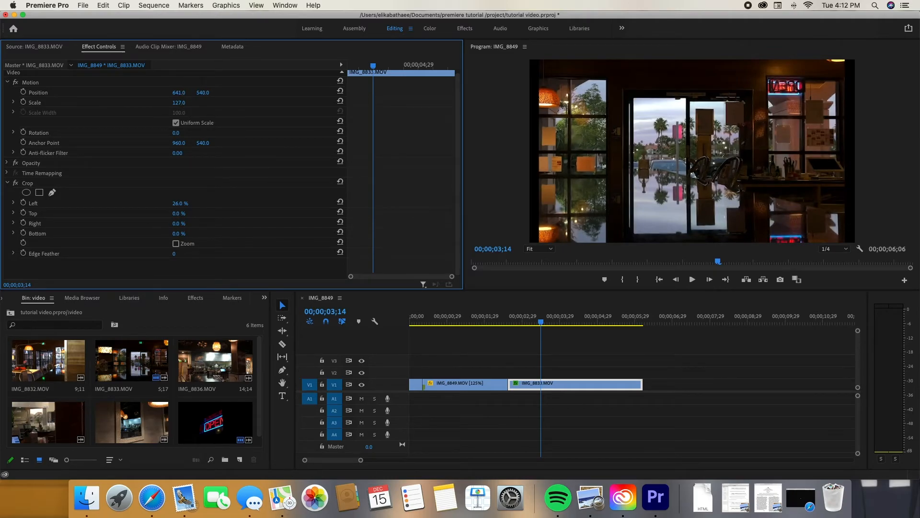
{"action": "left_click_drag", "start_coordinate": [179, 103], "coordinate": [186, 103]}
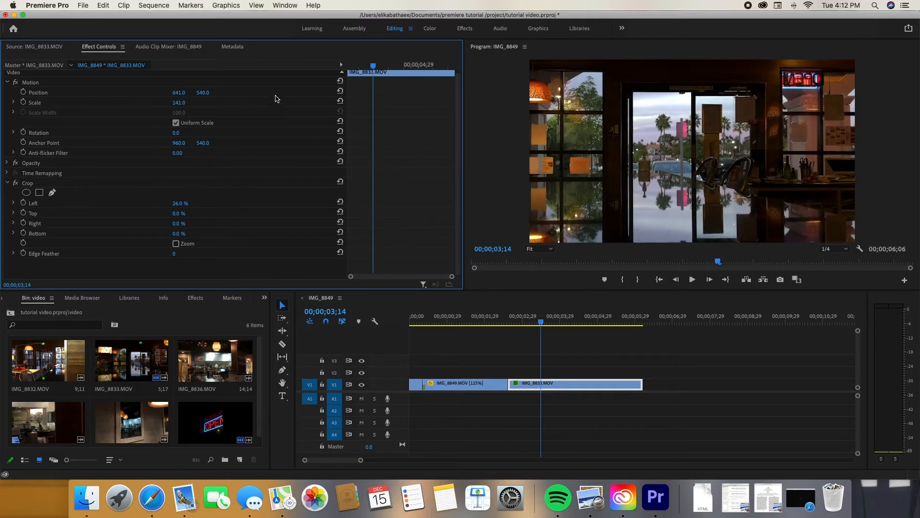
{"action": "left_click_drag", "start_coordinate": [203, 92], "coordinate": [306, 93]}
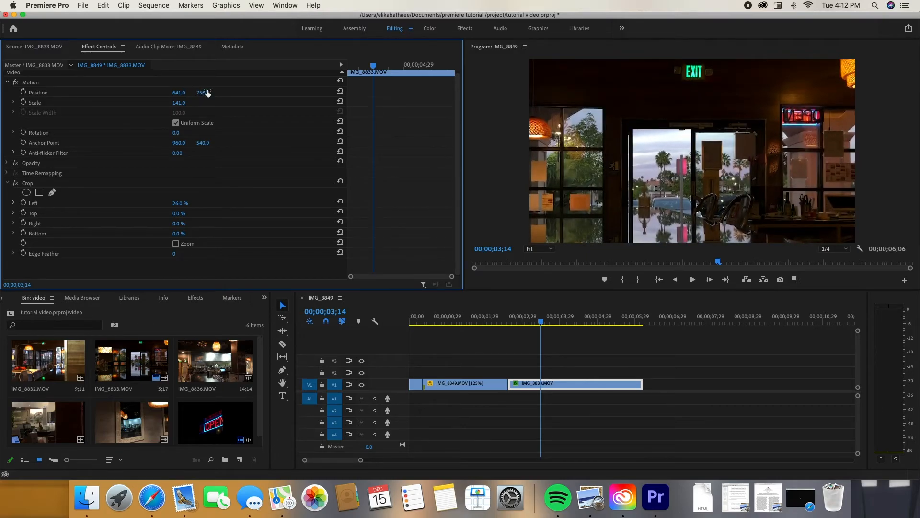
Step: Play the sequence to check the cropped and enlarged IMG_8833.MOV clip
{"action": "left_click", "coordinate": [473, 323]}
{"action": "key", "text": "space"}
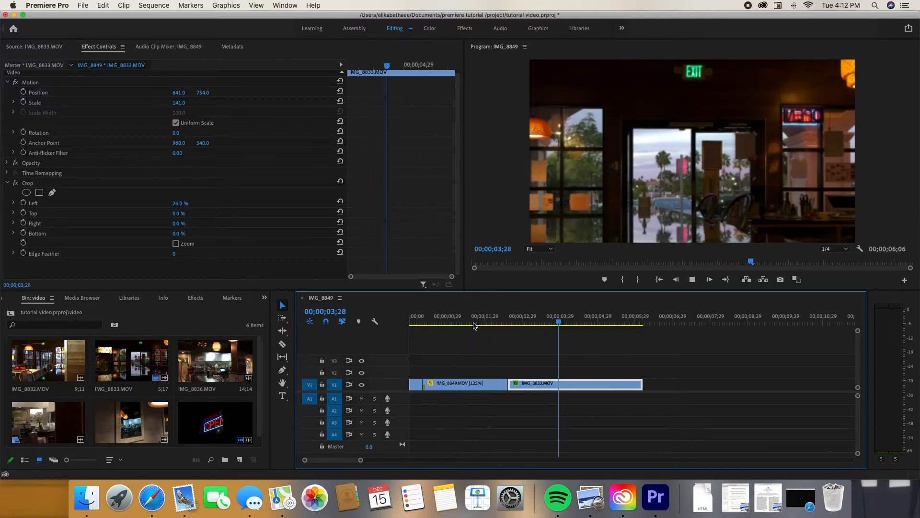
{"action": "key", "text": "space"}
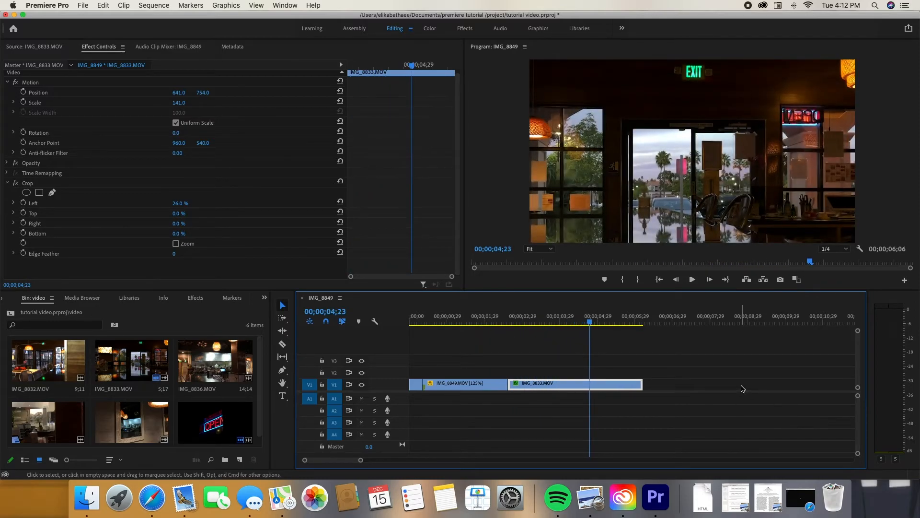
{"action": "left_click", "coordinate": [546, 330]}
{"action": "key", "text": "space"}
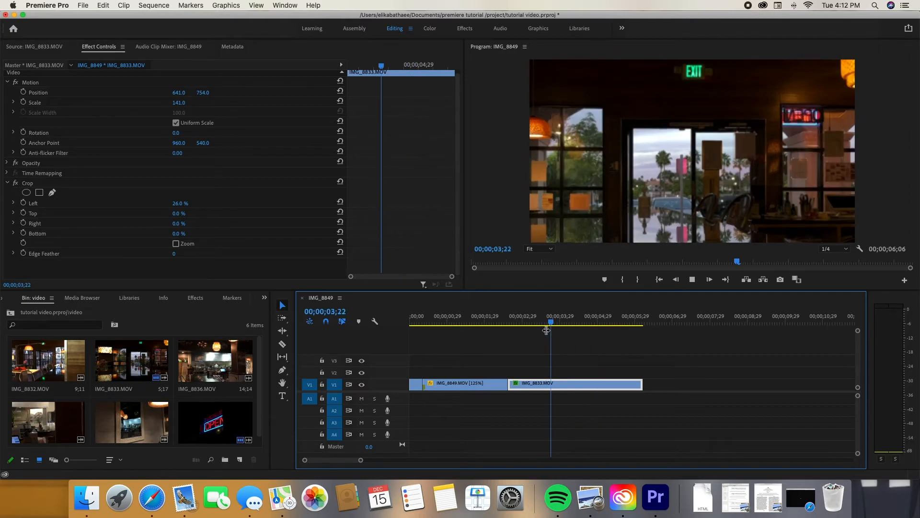
{"action": "key", "text": "space"}
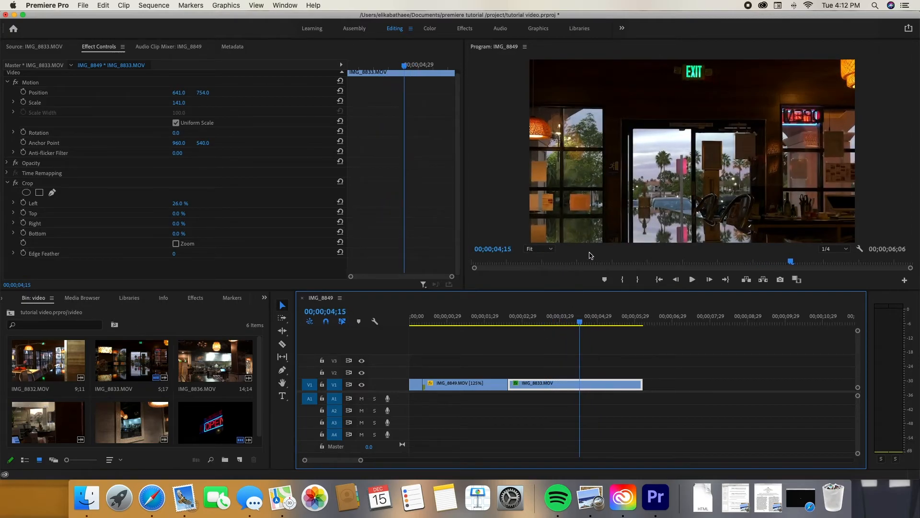
Step: Set the program monitor's playback resolution to Full and play the sequence
{"action": "left_click", "coordinate": [844, 248]}
{"action": "left_click", "coordinate": [843, 251]}
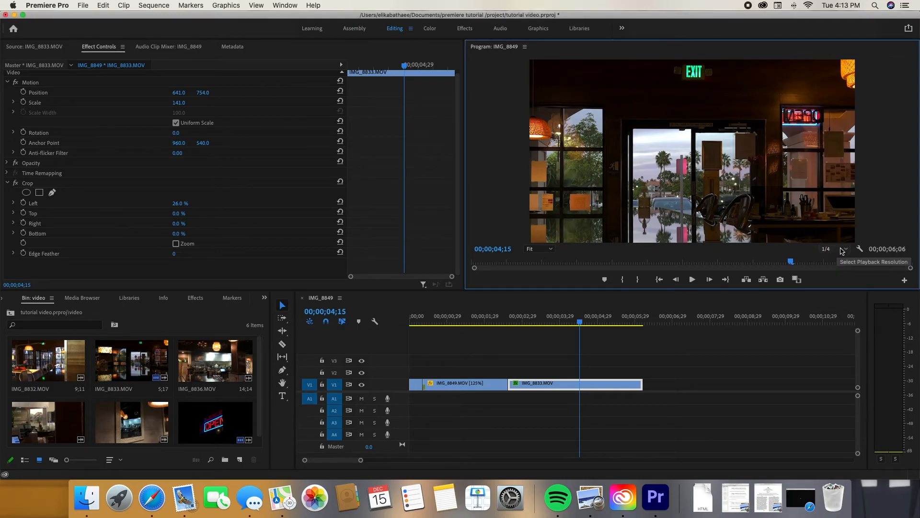
{"action": "left_click", "coordinate": [843, 250]}
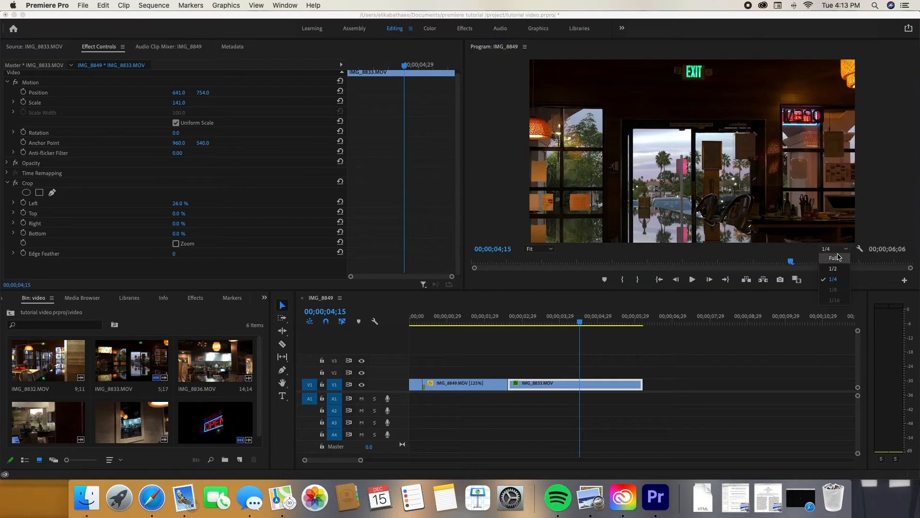
{"action": "left_click", "coordinate": [822, 259]}
{"action": "left_click_drag", "start_coordinate": [578, 322], "coordinate": [379, 356]}
{"action": "key", "text": "space"}
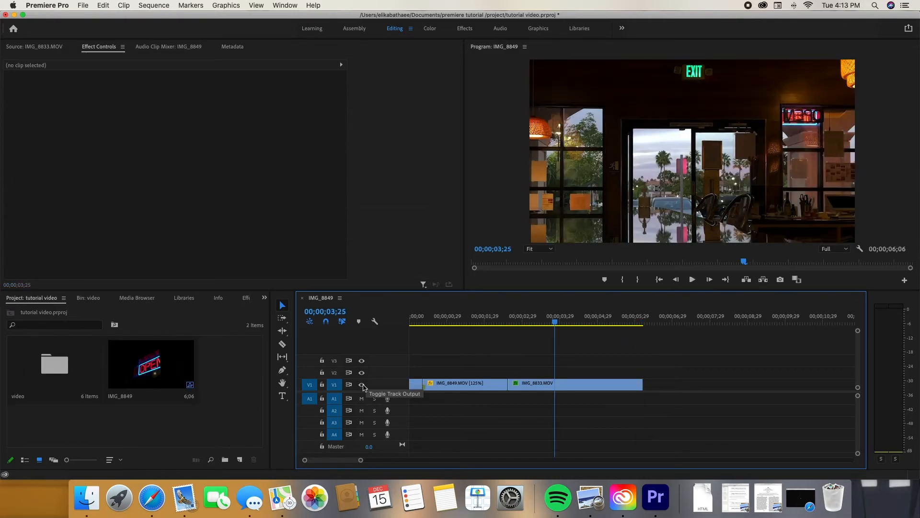
Step: Toggle the V1 track output off and on, and move the IMG_8833.MOV clip up to V2, overlapping the end of IMG_8849.MOV
{"action": "left_click", "coordinate": [362, 385]}
{"action": "left_click", "coordinate": [362, 385]}
{"action": "left_click_drag", "start_coordinate": [544, 384], "coordinate": [502, 375]}
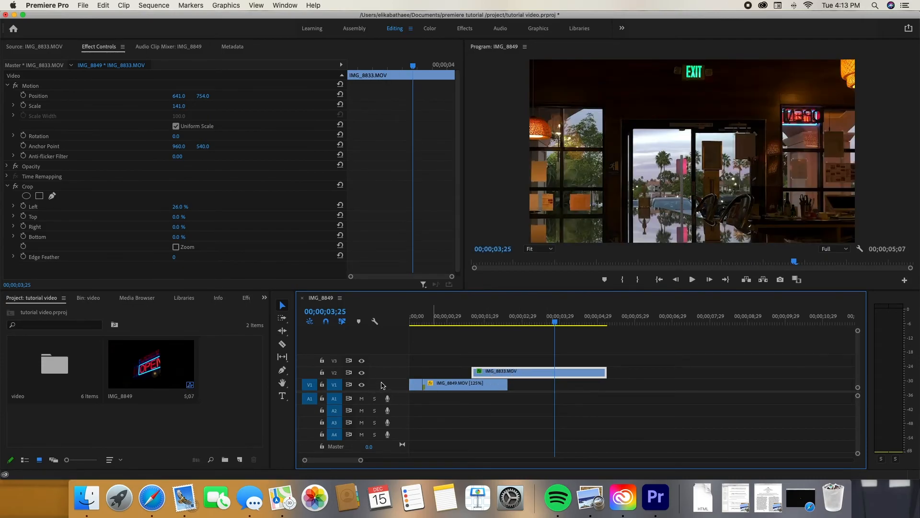
{"action": "left_click_drag", "start_coordinate": [459, 323], "coordinate": [482, 328]}
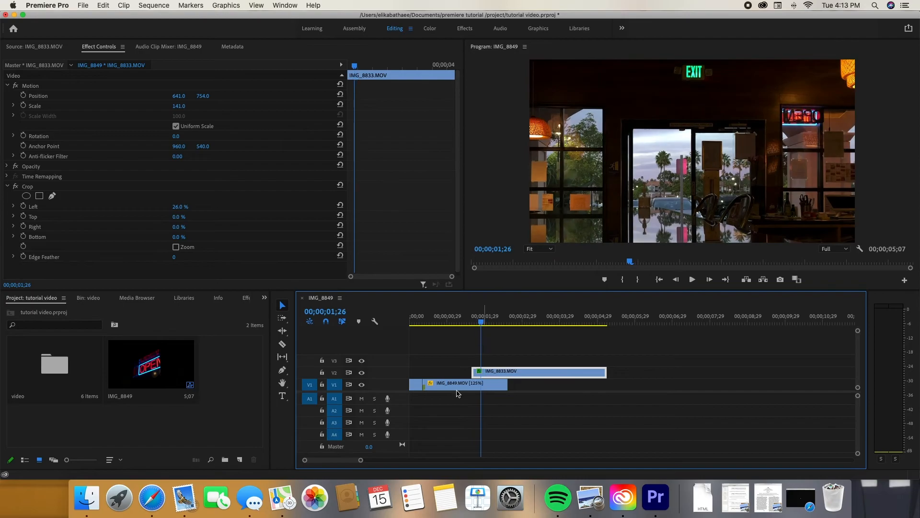
Step: Hide the V1 track output, check the picture around 00;00;01;08, and turn the output back on
{"action": "left_click", "coordinate": [363, 385]}
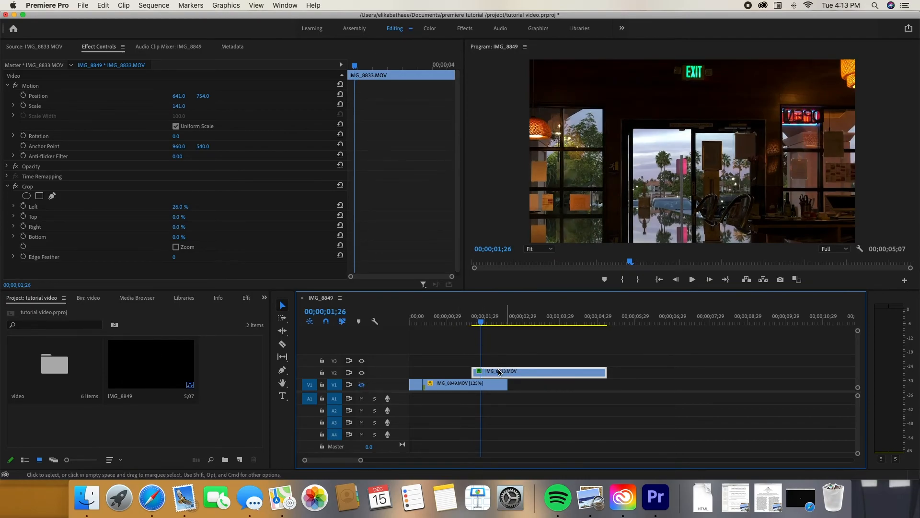
{"action": "left_click", "coordinate": [453, 323]}
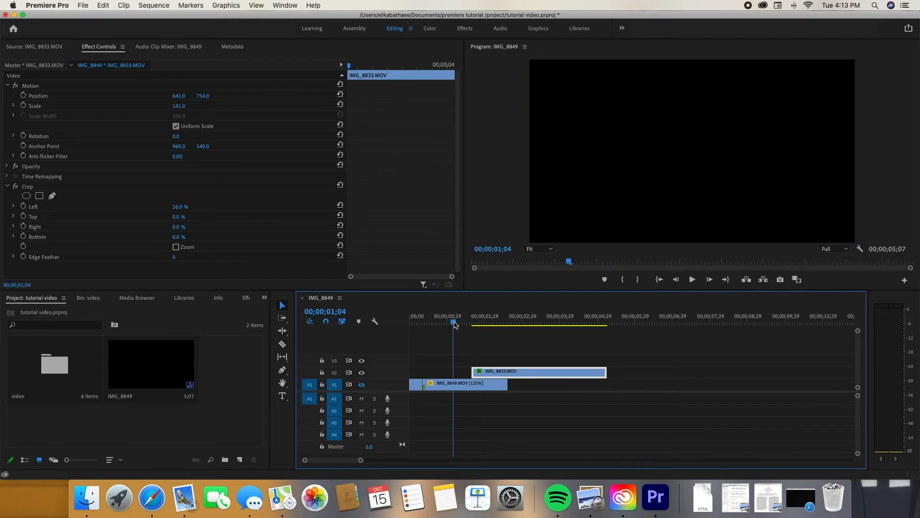
{"action": "mouse_move", "coordinate": [455, 325]}
{"action": "left_mouse_down"}
{"action": "mouse_move", "coordinate": [479, 324]}
{"action": "mouse_move", "coordinate": [458, 324]}
{"action": "left_mouse_up"}
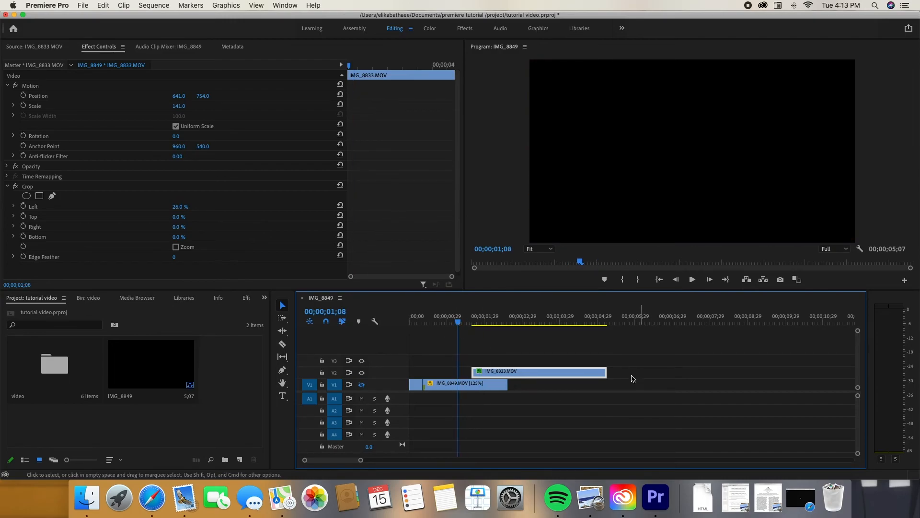
{"action": "left_click", "coordinate": [361, 385]}
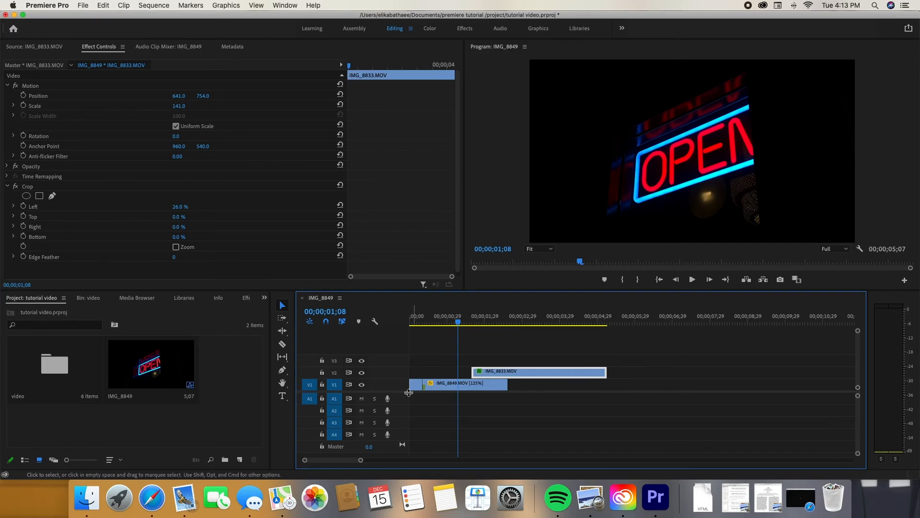
Step: Toggle solo on and off for audio track A2, and move the IMG_8833.MOV clip back to V1 after IMG_8849.MOV
{"action": "left_click", "coordinate": [375, 412]}
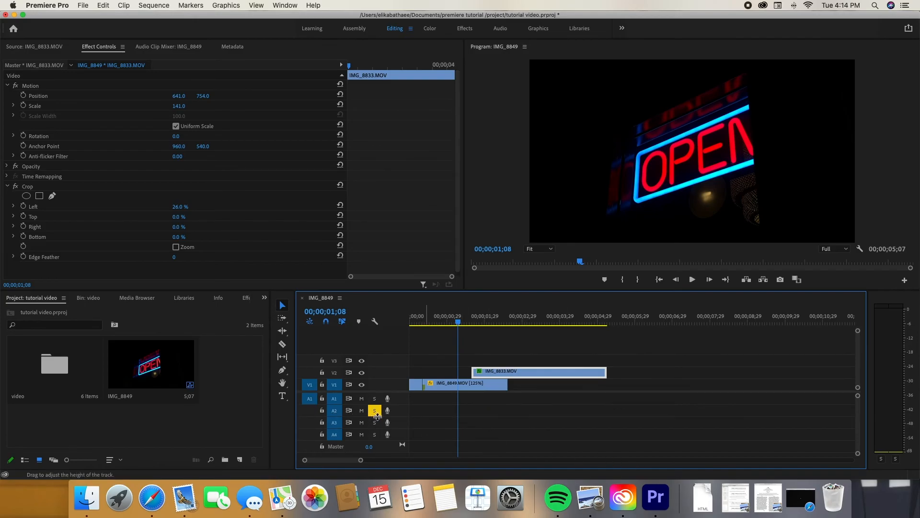
{"action": "left_click", "coordinate": [375, 411]}
{"action": "left_click_drag", "start_coordinate": [535, 374], "coordinate": [571, 384]}
Step: Play the sequence from 00;00;01;07 through the IMG_8833.MOV clip to review the cut
{"action": "left_click", "coordinate": [456, 322]}
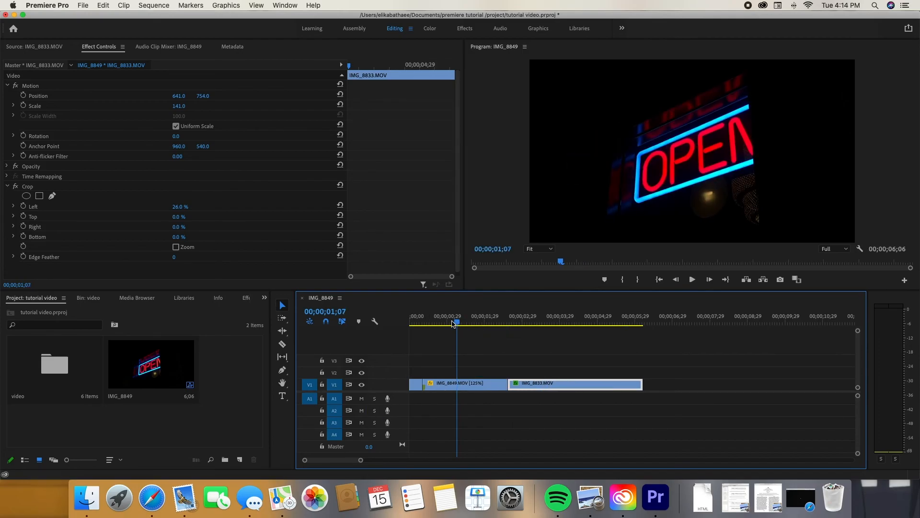
{"action": "key", "text": "space"}
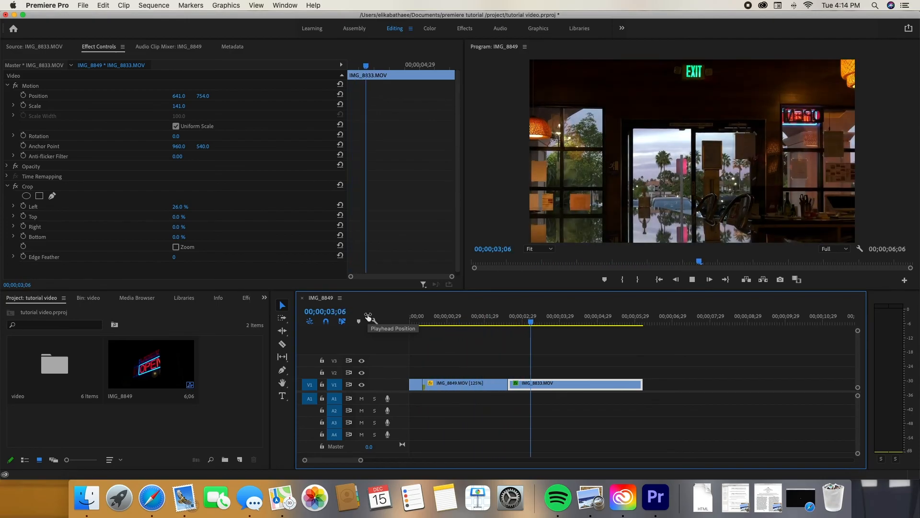
{"action": "key", "text": "space"}
{"action": "key", "text": "space"}
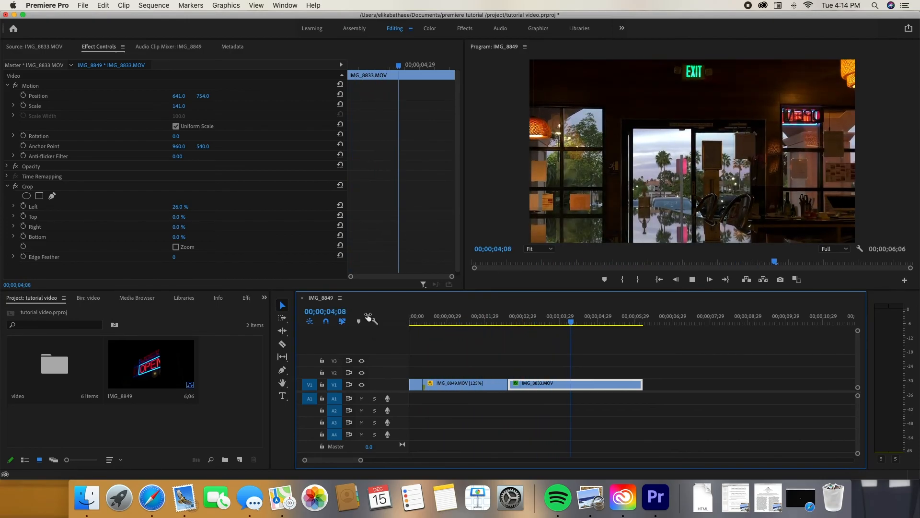
{"action": "key", "text": "space"}
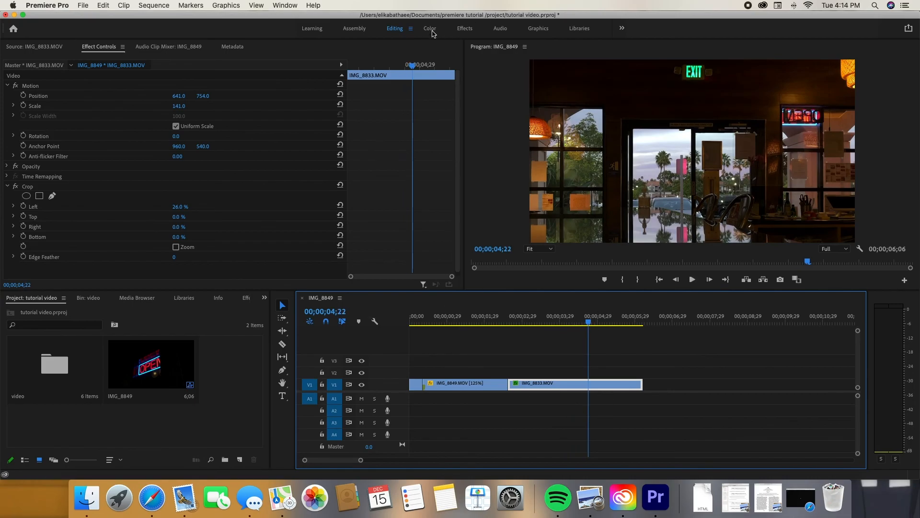
Step: Open the color workspace and lower the IMG_8833.MOV clip's exposure to -0.5
{"action": "left_click", "coordinate": [430, 29]}
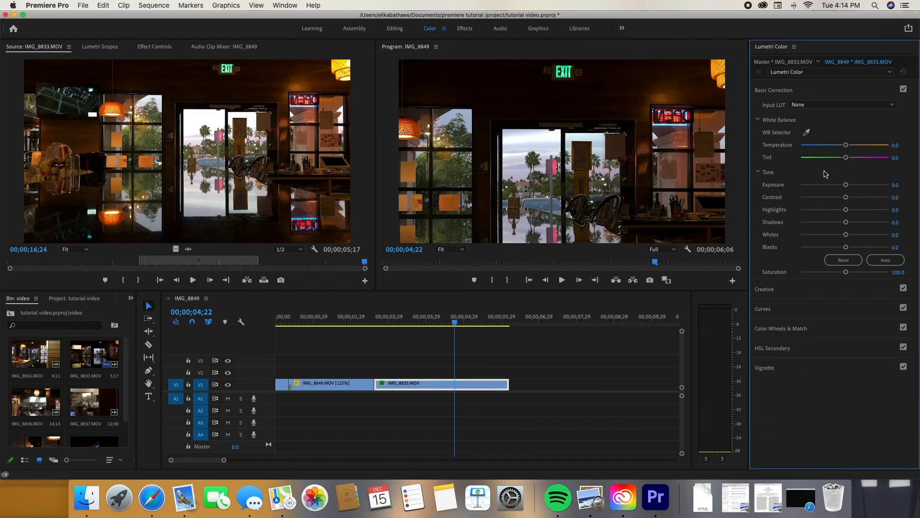
{"action": "left_click_drag", "start_coordinate": [846, 184], "coordinate": [839, 191]}
{"action": "left_click", "coordinate": [783, 294]}
{"action": "mouse_move", "coordinate": [846, 268]}
{"action": "left_mouse_down"}
{"action": "mouse_move", "coordinate": [868, 269]}
{"action": "mouse_move", "coordinate": [858, 282]}
{"action": "left_mouse_up"}
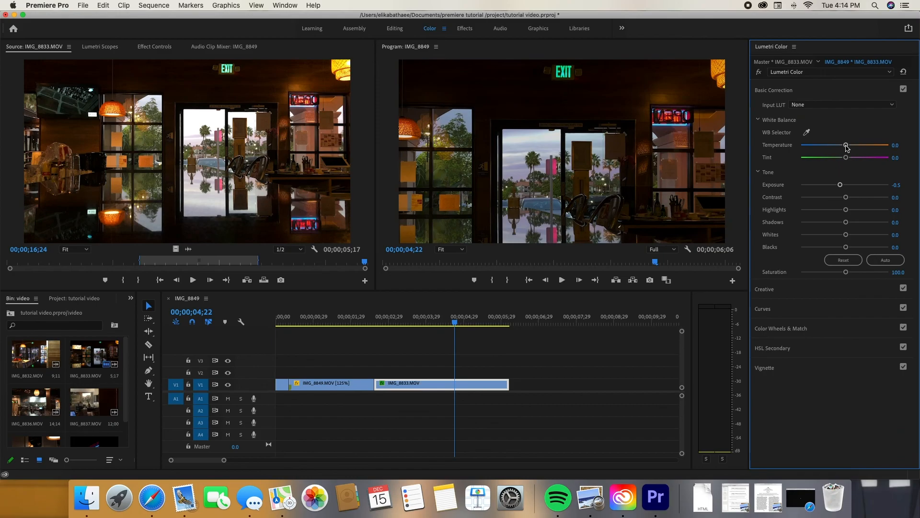
Step: Shift the IMG_8833.MOV clip's white balance slightly toward a warmer temperature and a magenta tint
{"action": "left_click_drag", "start_coordinate": [825, 155], "coordinate": [848, 155]}
{"action": "left_click_drag", "start_coordinate": [846, 157], "coordinate": [856, 166]}
{"action": "mouse_move", "coordinate": [849, 144]}
{"action": "left_mouse_down"}
{"action": "mouse_move", "coordinate": [808, 150]}
{"action": "mouse_move", "coordinate": [853, 151]}
{"action": "left_mouse_up"}
Step: Ripple-trim about 27 frames from the start of the IMG_8833.MOV clip, and return to the editing workspace after playing the sequence
{"action": "left_click_drag", "start_coordinate": [376, 384], "coordinate": [410, 382]}
{"action": "left_click_drag", "start_coordinate": [408, 323], "coordinate": [217, 296]}
{"action": "key", "text": "space"}
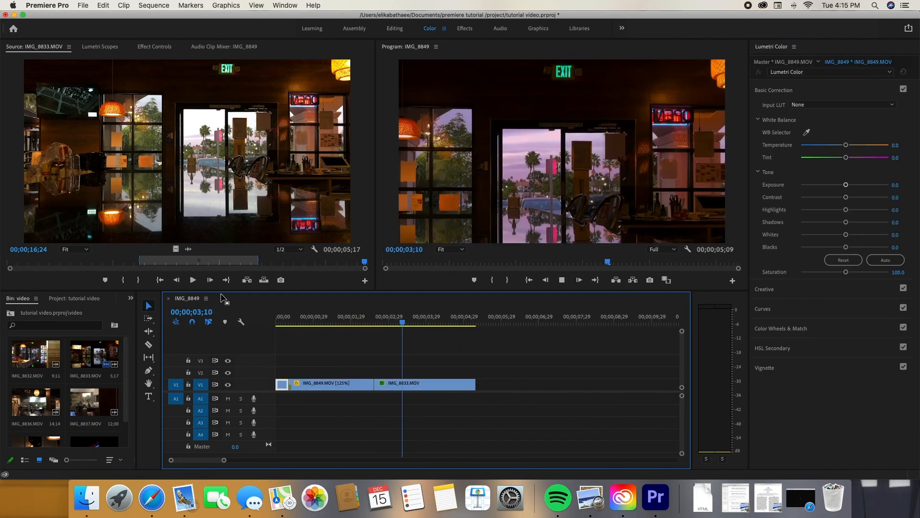
{"action": "key", "text": "alt+shift+3"}
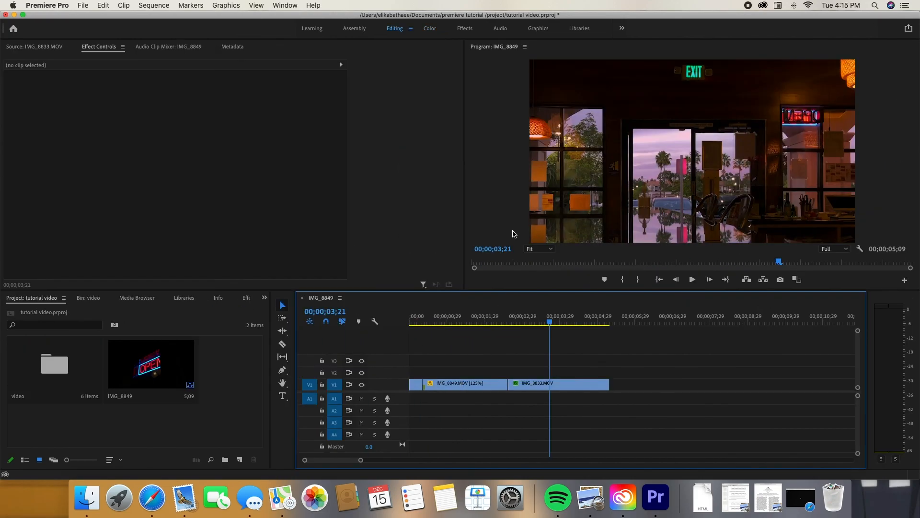